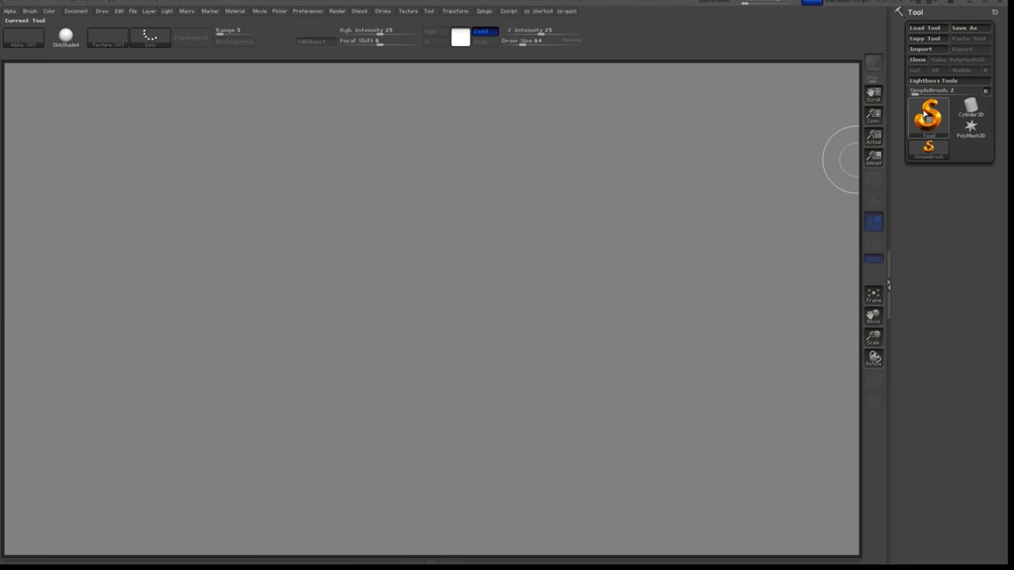
Choose the Sphere3D primitive and draw a large sphere in the middle of the canvas.
left_click(927, 113)
left_click(527, 162)
mouse_move(421, 309)
left_mouse_down()
mouse_move(452, 287)
mouse_move(485, 195)
left_mouse_up()
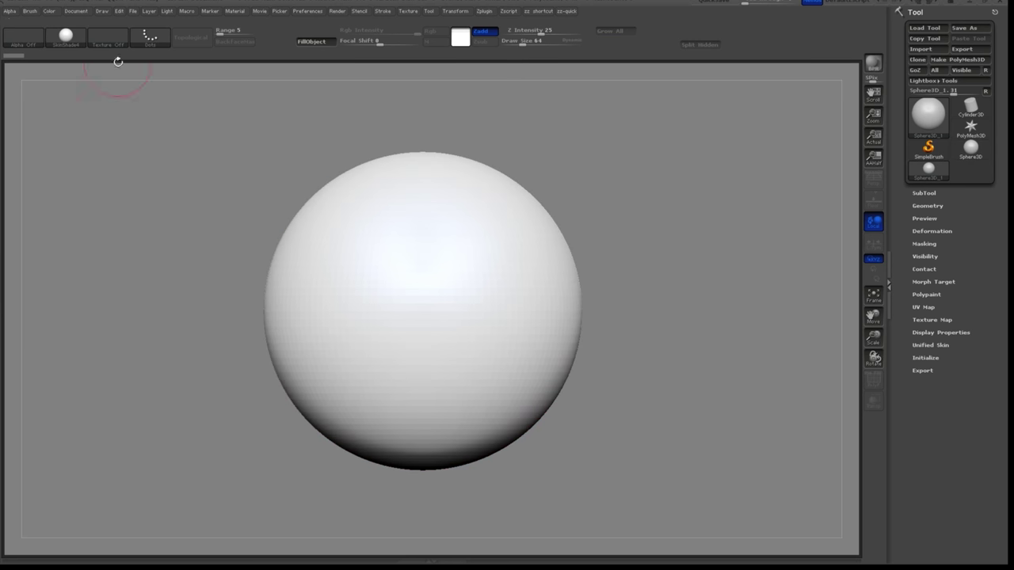
left_click(873, 182)
left_click(874, 202)
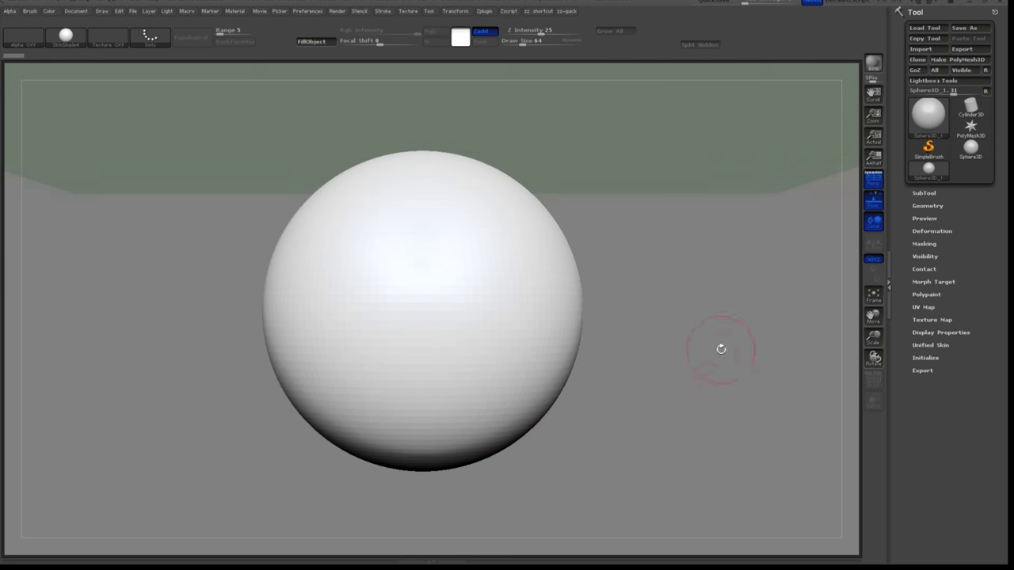
left_click_drag(722, 349, 715, 129)
left_click_drag(717, 228, 594, 277)
left_click_drag(713, 249, 722, 257, "alt")
left_click(873, 204)
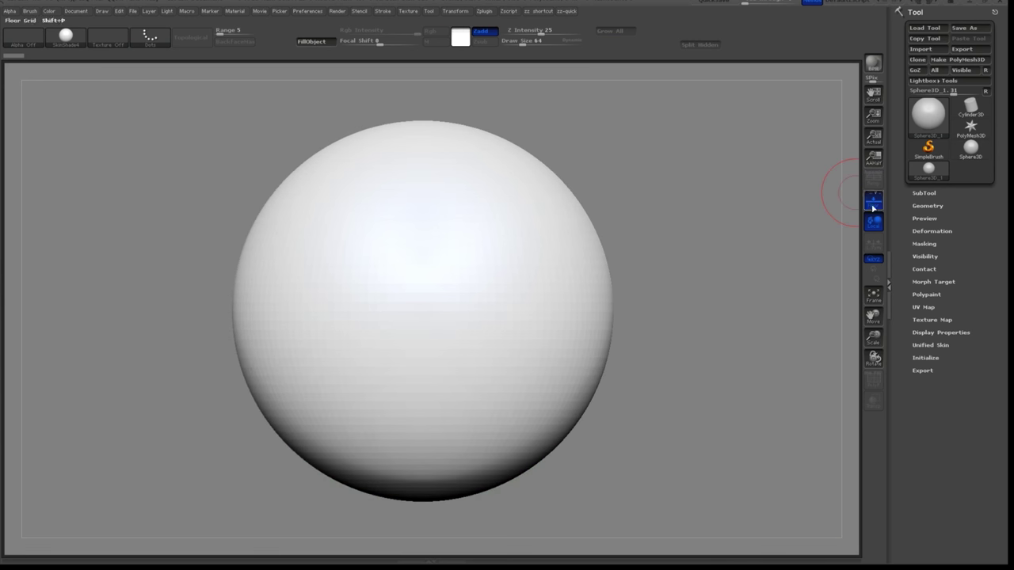
Set the draw size to 168 and convert the sphere to a sculptable PolyMesh3D.
key("s")
left_click_drag(577, 267, 595, 262)
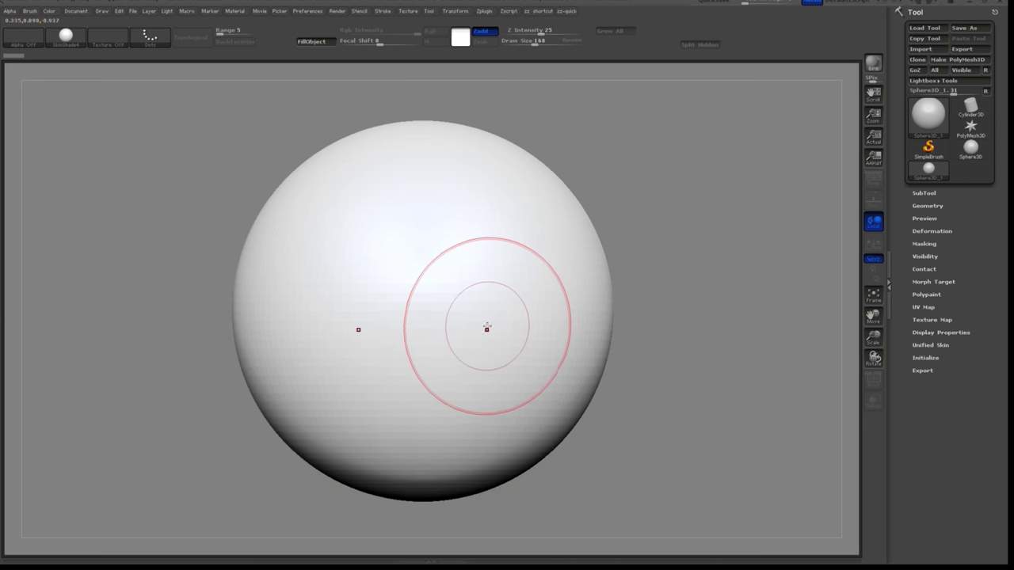
left_click(961, 61)
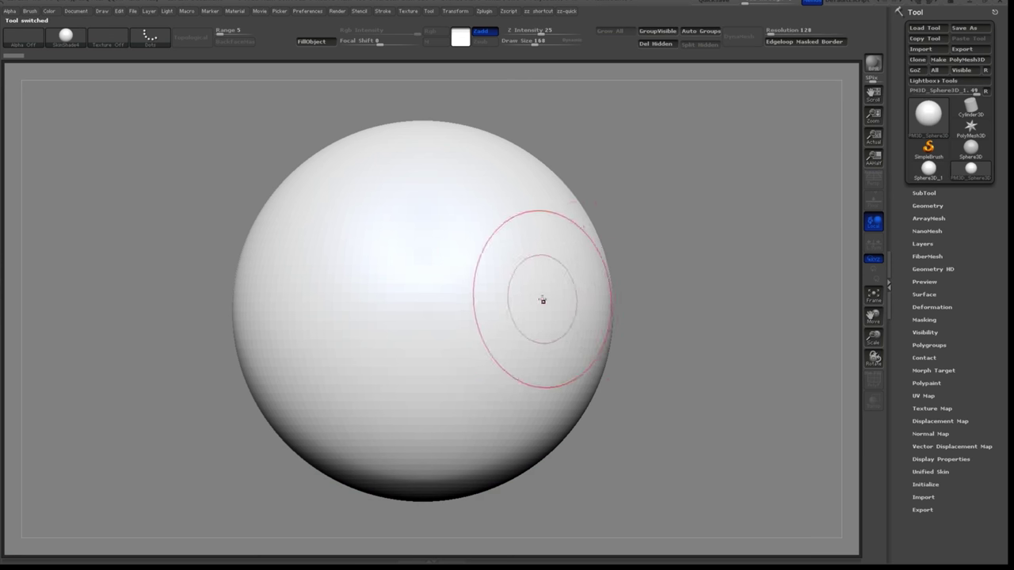
key("s")
mouse_move(544, 296)
left_mouse_down()
mouse_move(571, 295)
mouse_move(503, 311)
left_mouse_up()
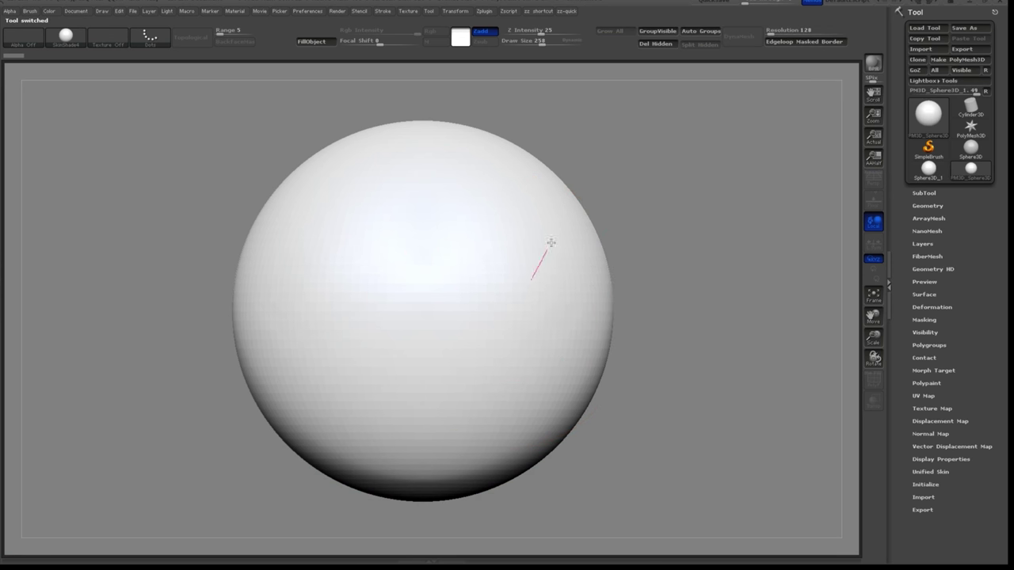
left_click_drag(552, 243, 556, 212)
key("s")
left_click_drag(520, 305, 501, 306)
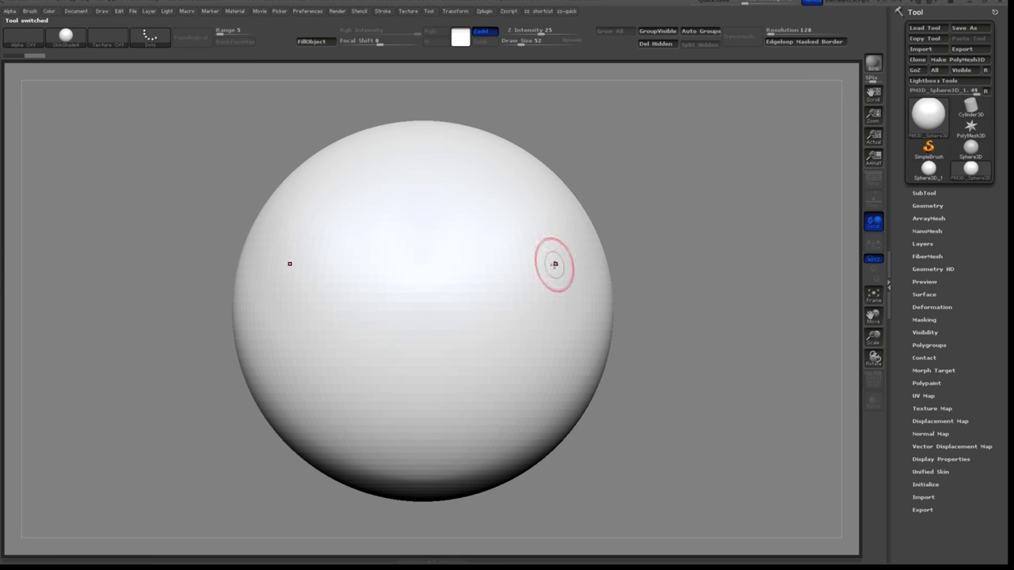
Select the Move brush, enlarge its draw size to 568 and elongate the sphere vertically into an egg-like head.
key("b")
key("m")
key("v")
right_click_drag(661, 241, 649, 253, "ctrl")
key("s")
left_click_drag(650, 254, 666, 254)
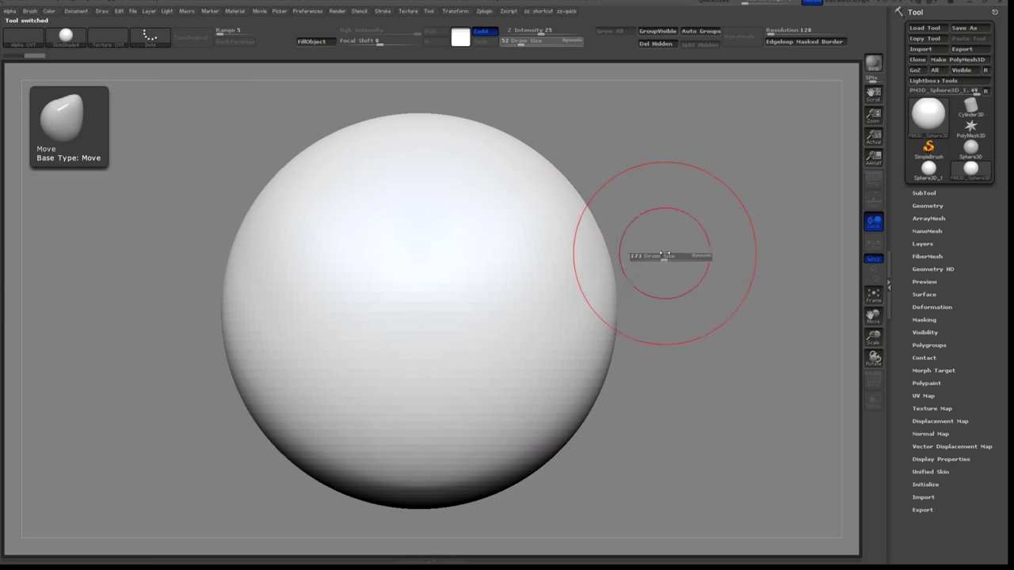
key("s")
left_click_drag(519, 269, 554, 267)
key("s")
mouse_move(507, 170)
left_mouse_down()
mouse_move(676, 167)
mouse_move(692, 178)
mouse_move(736, 104)
mouse_move(729, 131)
mouse_move(745, 136)
mouse_move(673, 91)
left_mouse_up()
key("s")
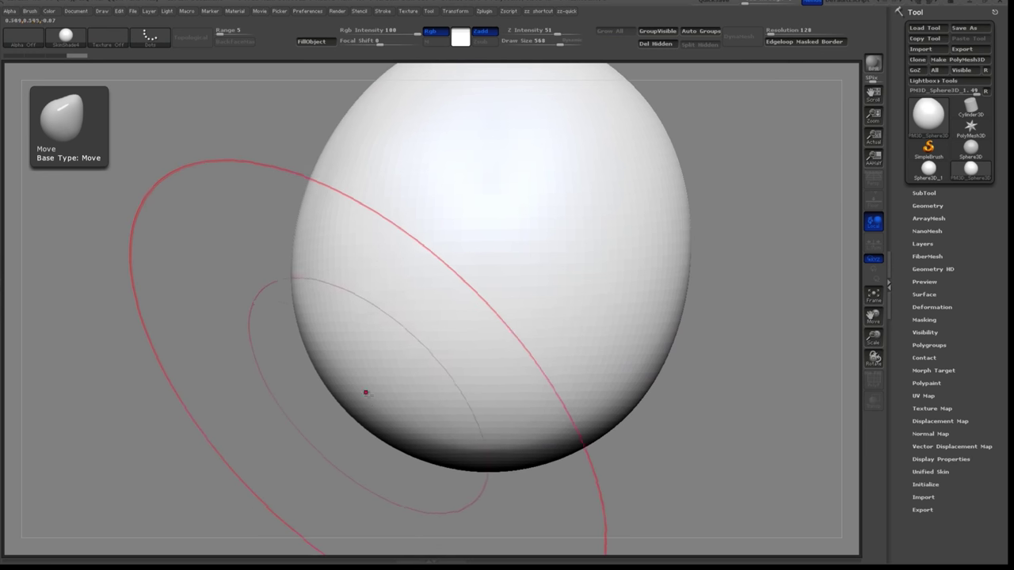
Shape the head's side profile with the Move brush, pulling the chin down and forward and pushing the underside of the jaw in.
left_click_drag(398, 428, 328, 511)
mouse_move(555, 403)
left_mouse_down()
mouse_move(548, 340)
mouse_move(530, 310)
left_mouse_up()
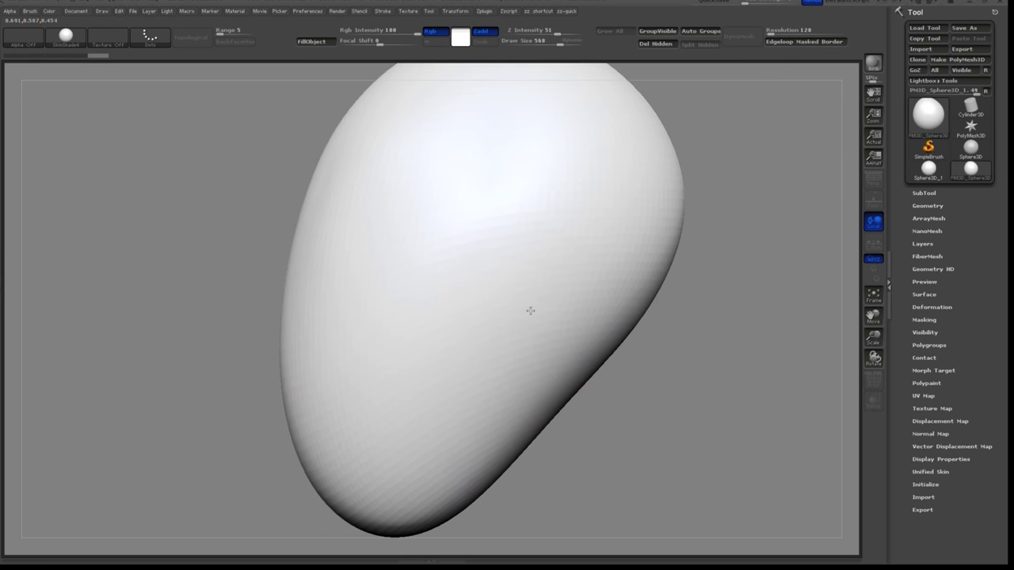
left_click_drag(450, 472, 441, 446)
left_click_drag(324, 449, 348, 434)
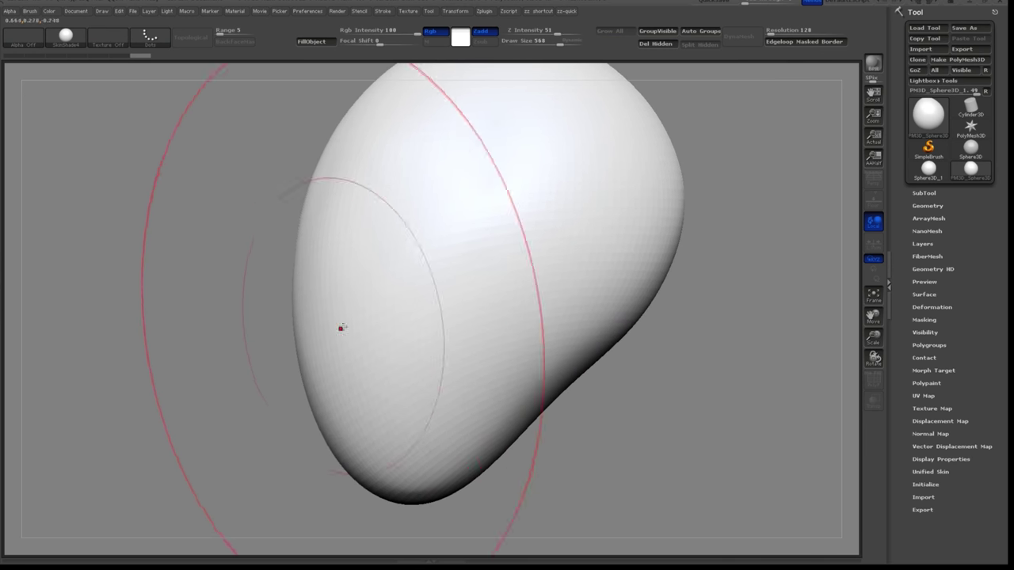
left_click_drag(325, 279, 333, 275)
left_click_drag(698, 165, 675, 233, "alt")
left_click_drag(595, 196, 622, 178)
From the front view, reduce the draw size to 351 and slim the cheeks and jaw symmetrically toward the chin.
left_click_drag(747, 178, 787, 185, "shift")
key("s")
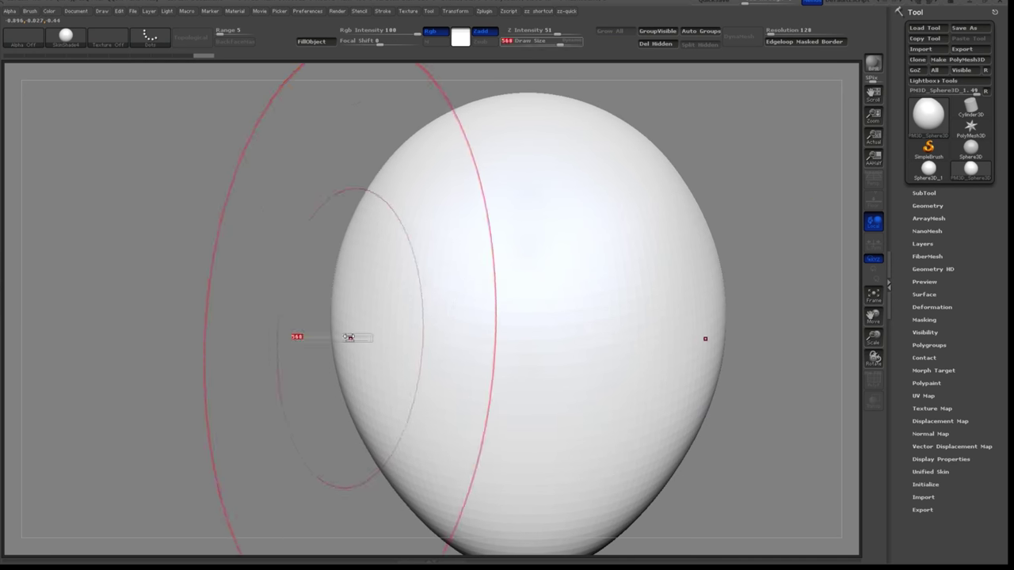
mouse_move(351, 338)
left_mouse_down()
mouse_move(339, 336)
mouse_move(351, 306)
left_mouse_up()
left_click_drag(367, 435, 381, 428)
left_click_drag(773, 355, 695, 289, "alt")
mouse_move(561, 455)
left_mouse_down("shift")
mouse_move(545, 449)
mouse_move(556, 440)
left_mouse_up("shift")
left_click_drag(727, 357, 734, 93)
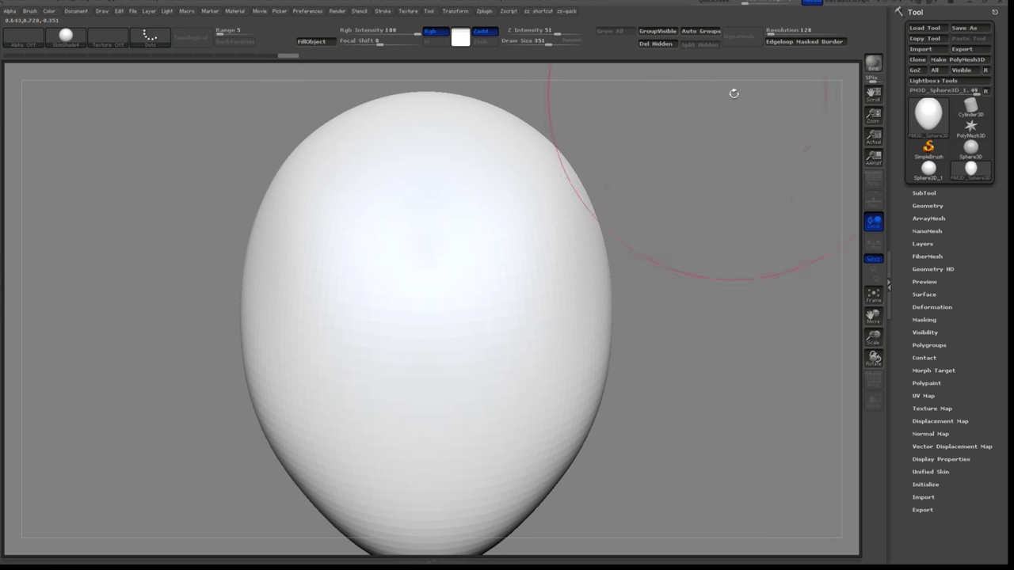
Turn on DynaMesh for the head at resolution 128 and select the Inflat brush with a draw size of 97.
left_click(742, 41)
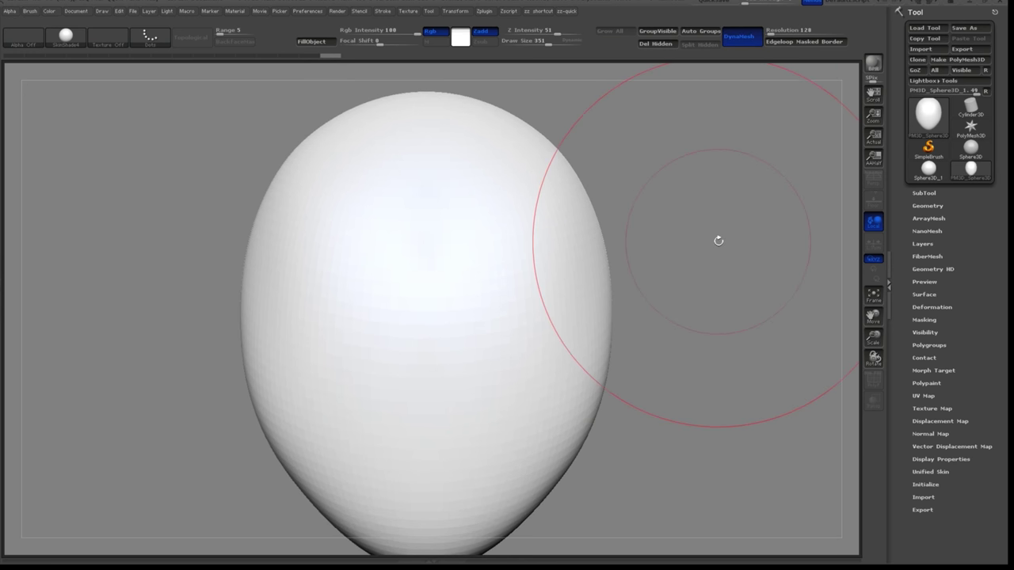
key("s")
mouse_move(489, 301)
left_mouse_down()
mouse_move(544, 310)
mouse_move(444, 301)
left_mouse_up()
key("s")
key("b")
key("i")
key("n")
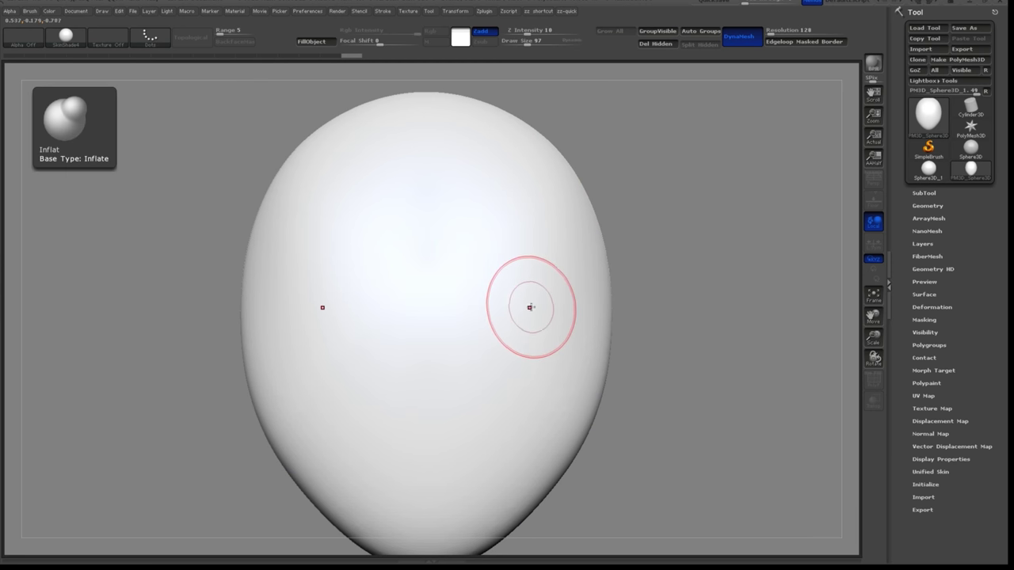
Carve two symmetrical eye sockets into the face with the inverted Inflat brush, remesh the head and smooth the socket edges.
mouse_move(517, 296)
left_mouse_down("alt")
mouse_move(516, 317)
mouse_move(527, 281)
mouse_move(550, 278)
left_mouse_up("alt")
key("s")
left_click_drag(715, 200, 779, 408, "ctrl")
left_click_drag(518, 278, 543, 267, "shift")
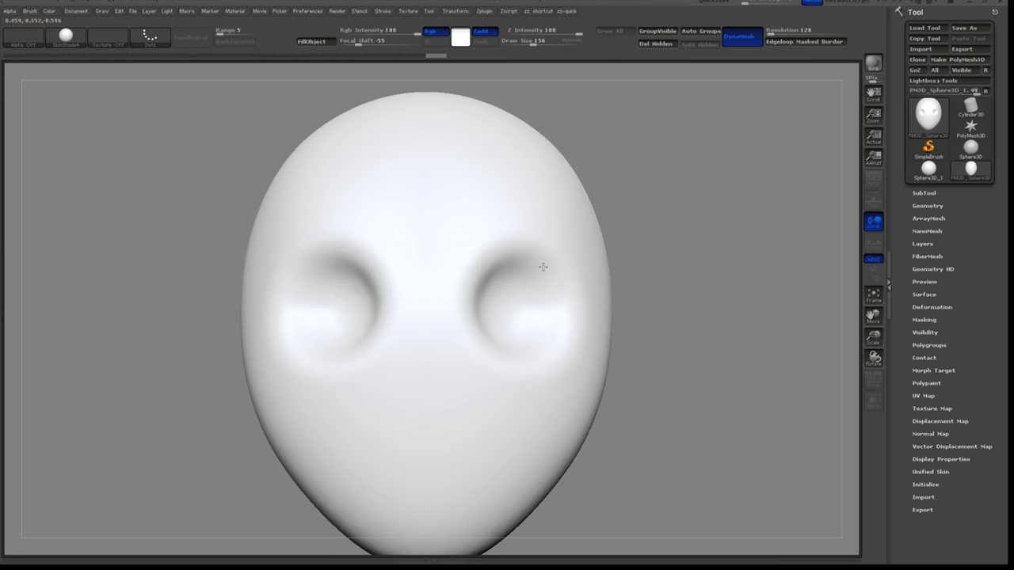
Reshape the area around the eye sockets and upper cheeks with the Move brush, checking the profile, and smooth the result.
left_click_drag(792, 248, 664, 243)
key("b")
key("m")
key("v")
key("s")
left_click_drag(467, 327, 508, 326)
key("s")
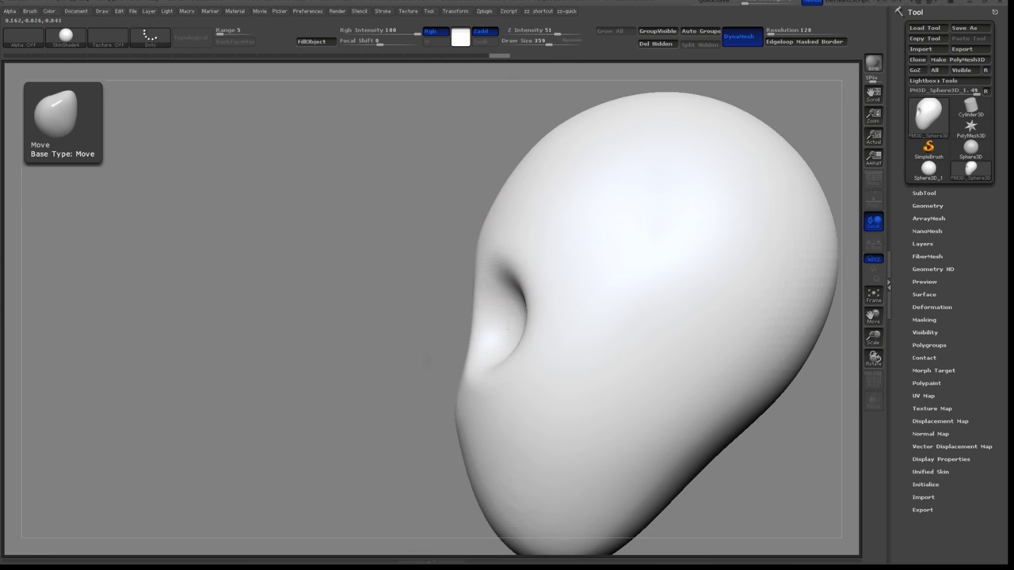
left_click_drag(427, 362, 507, 356, "shift")
mouse_move(548, 325)
left_mouse_down()
mouse_move(535, 326)
mouse_move(537, 300)
mouse_move(589, 314)
left_mouse_up()
key("s")
left_click_drag(473, 404, 459, 407, "shift")
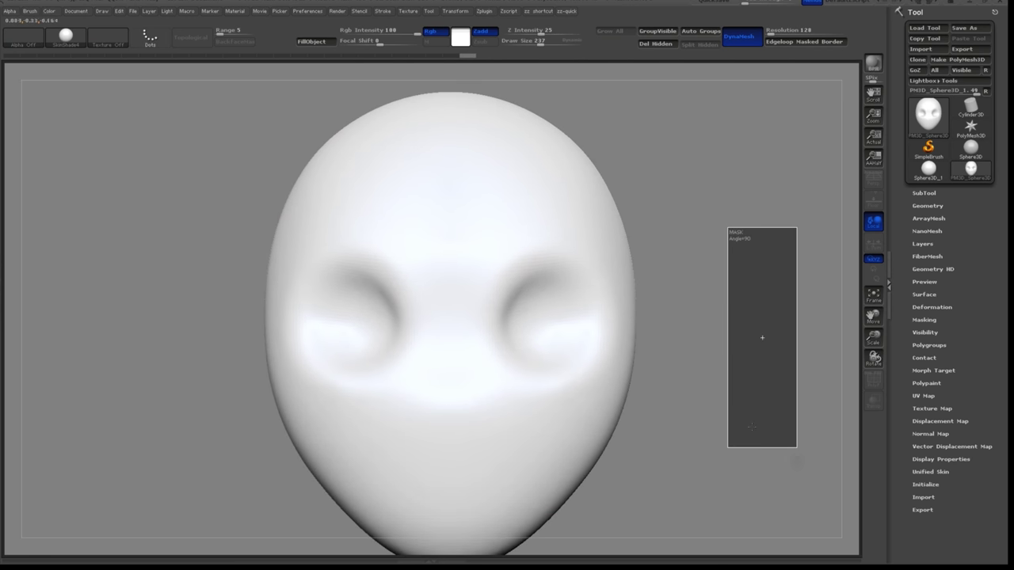
Select the InsertSphere brush with a draw size of 162 and insert a symmetrical pair of eyeballs into the sockets.
right_click_drag(729, 305, 689, 273, "alt")
key("s")
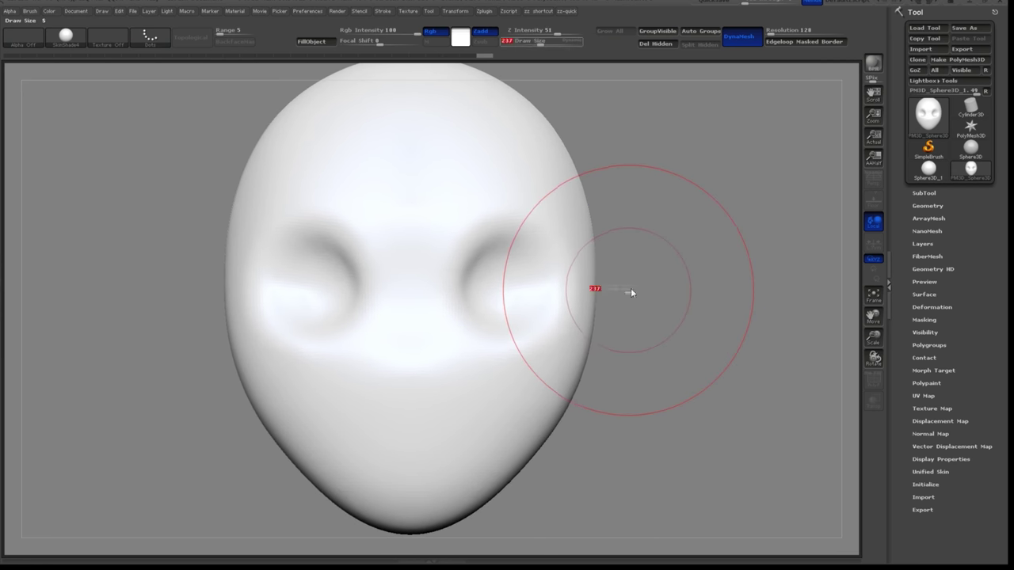
left_click_drag(631, 288, 623, 288)
key("b")
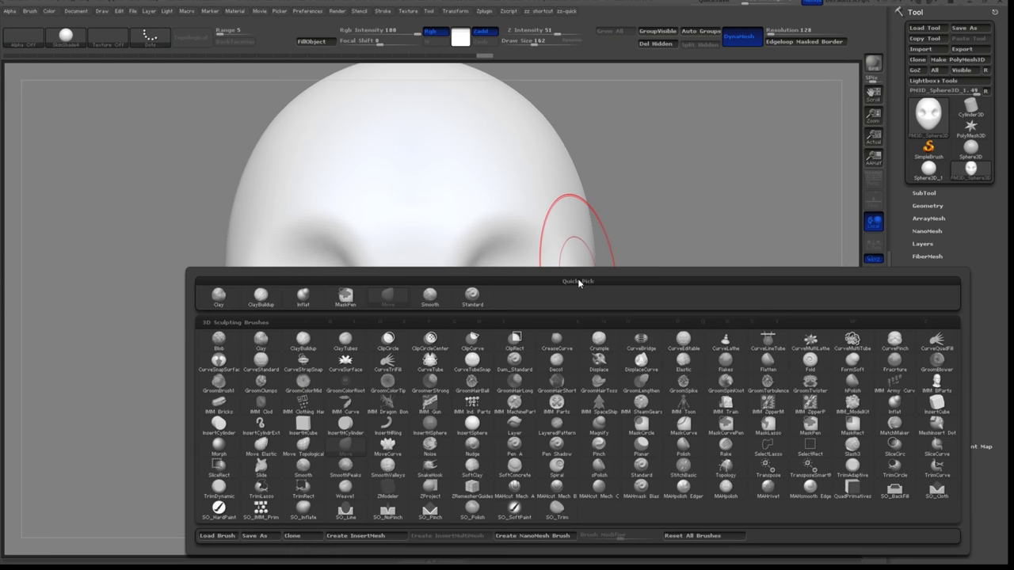
key("i")
left_click(469, 430)
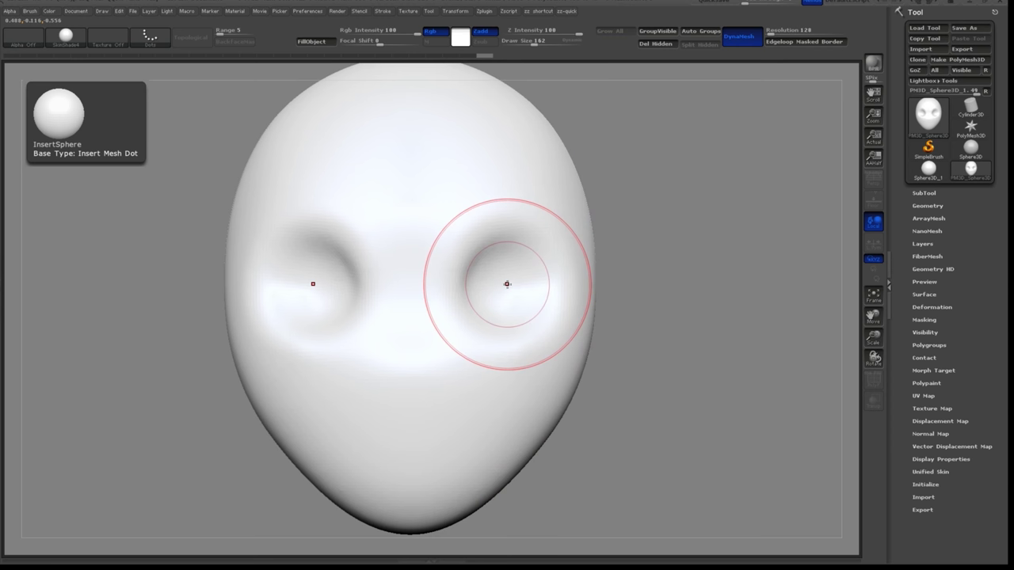
left_click_drag(507, 283, 505, 226)
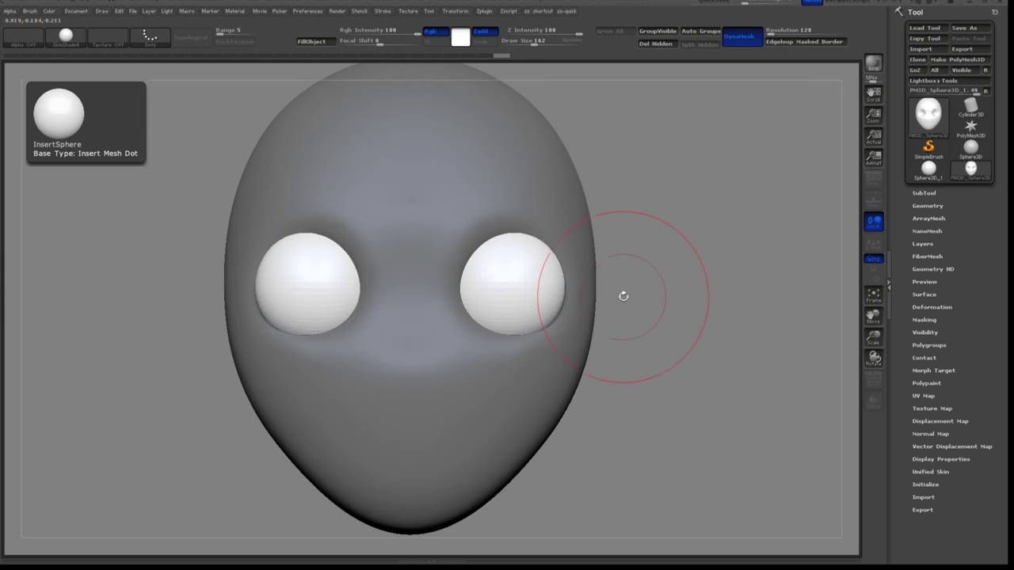
Reposition the eyeballs closer to the middle of the face, then clear the mask from the head.
key("s")
left_click_drag(547, 291, 691, 294)
key("w")
left_click_drag(611, 295, 602, 295, "ctrl")
key("ctrl+z")
left_click_drag(650, 210, 670, 234, "ctrl")
key("q")
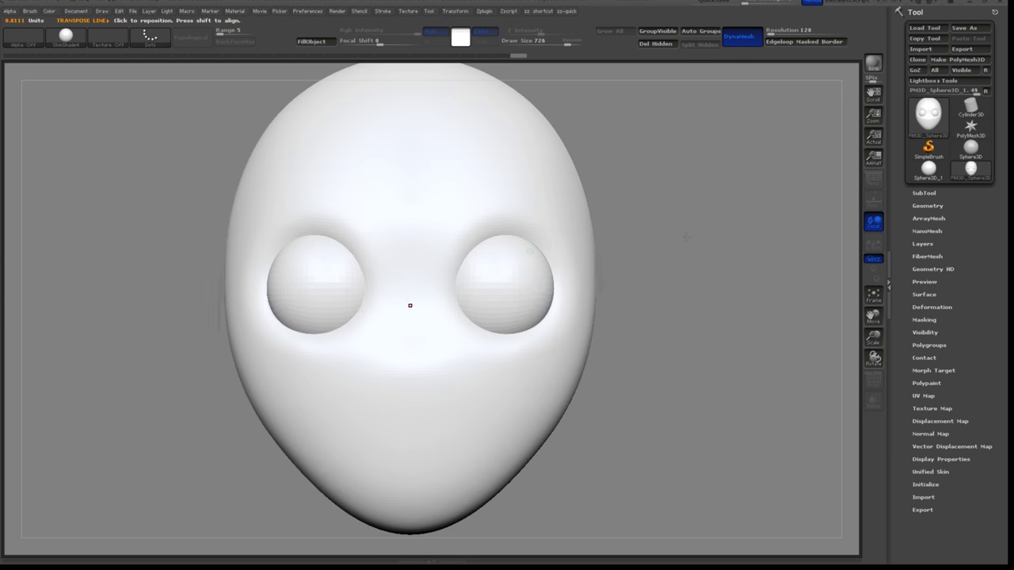
Hide the two eyeballs and split them off from the head as a separate subtool.
key("s")
left_click_drag(577, 285, 556, 284)
left_click(527, 288, "ctrl+shift")
left_click(544, 280, "ctrl+shift")
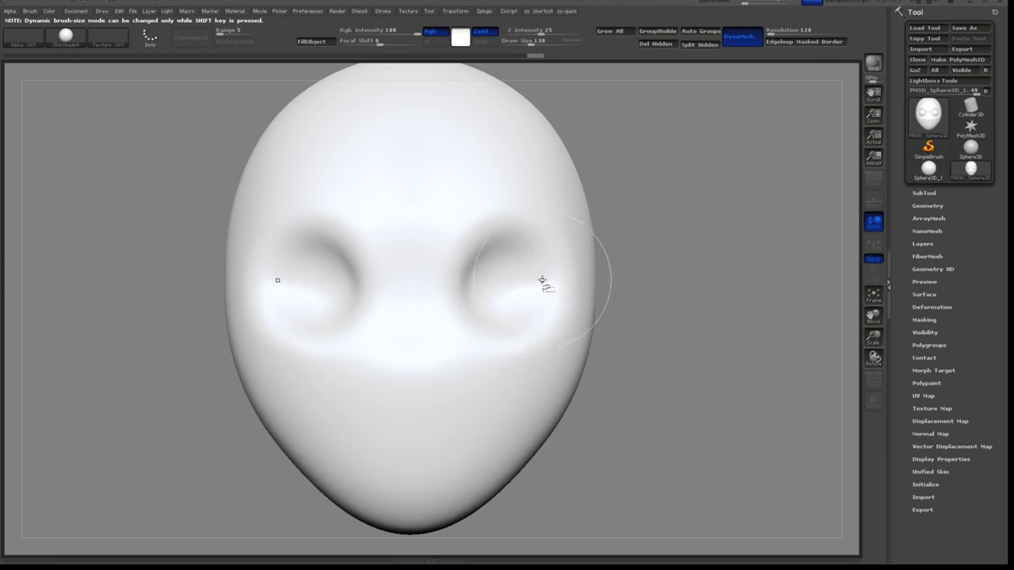
key("w")
left_click(695, 44)
key("q")
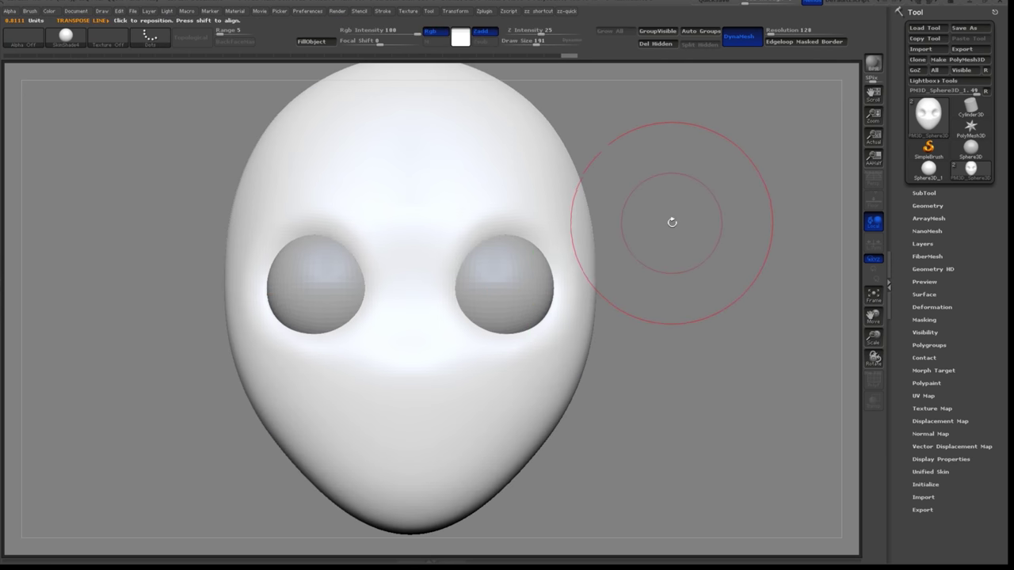
Insert a small sphere for the nose at the centre of the face using InsertSphere at a draw size of 97.
key("s")
left_click_drag(662, 229, 699, 228)
key("b")
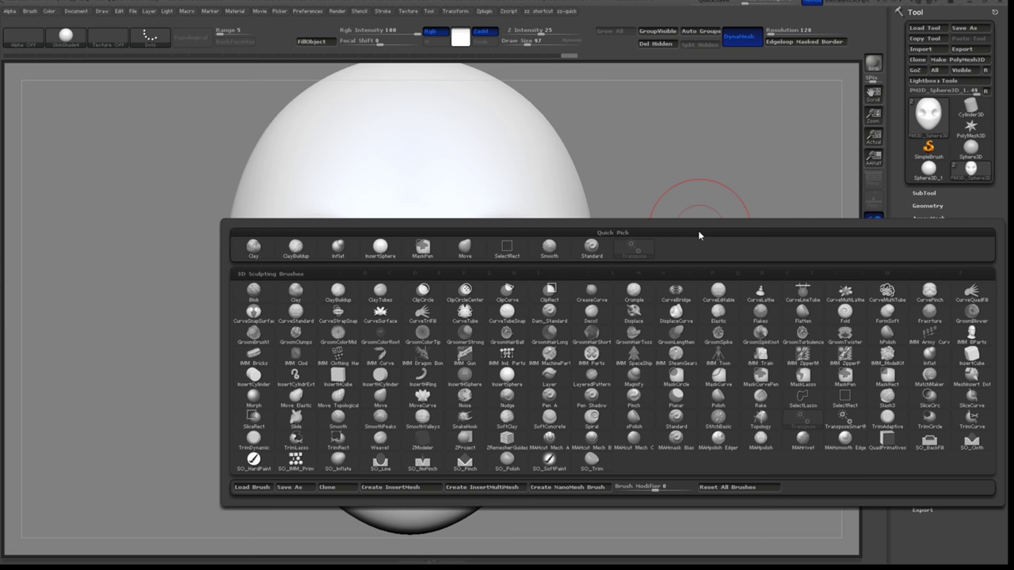
key("i")
left_click(518, 381)
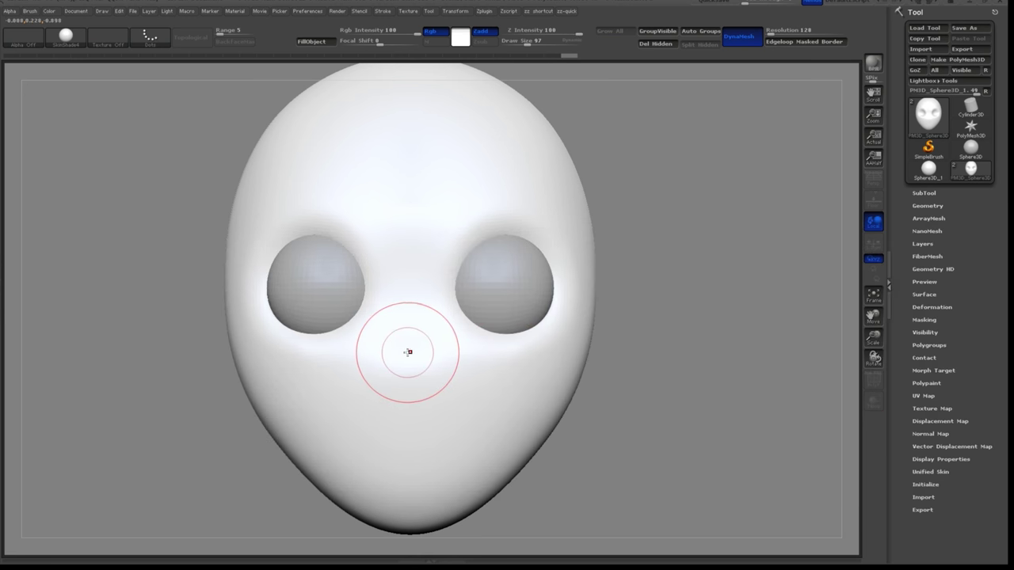
left_click_drag(422, 334, 431, 327)
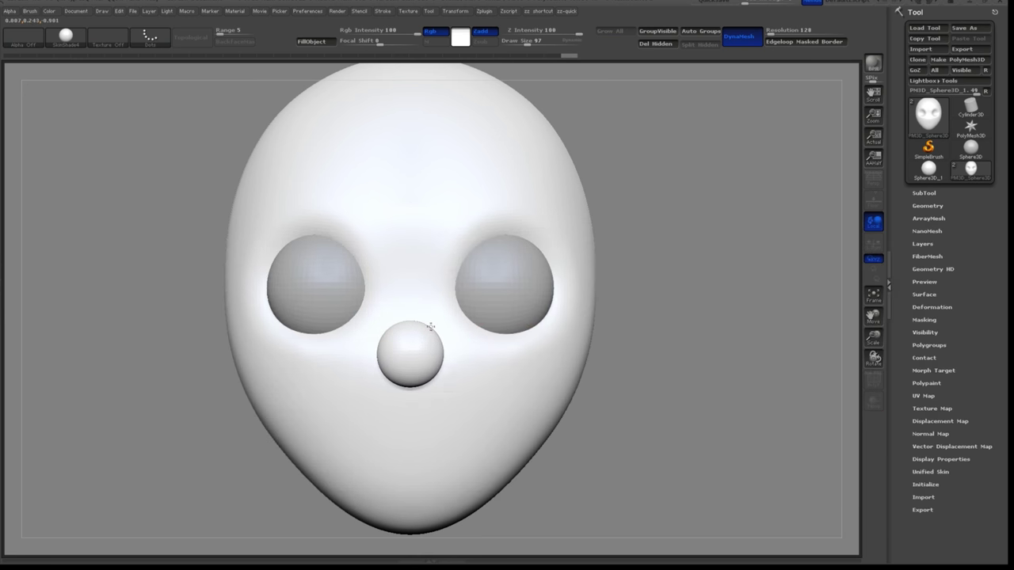
From the side, pull the nose sphere forward and tilt its tip upward with the Move Topological brush at draw size 204.
left_click_drag(733, 260, 491, 265)
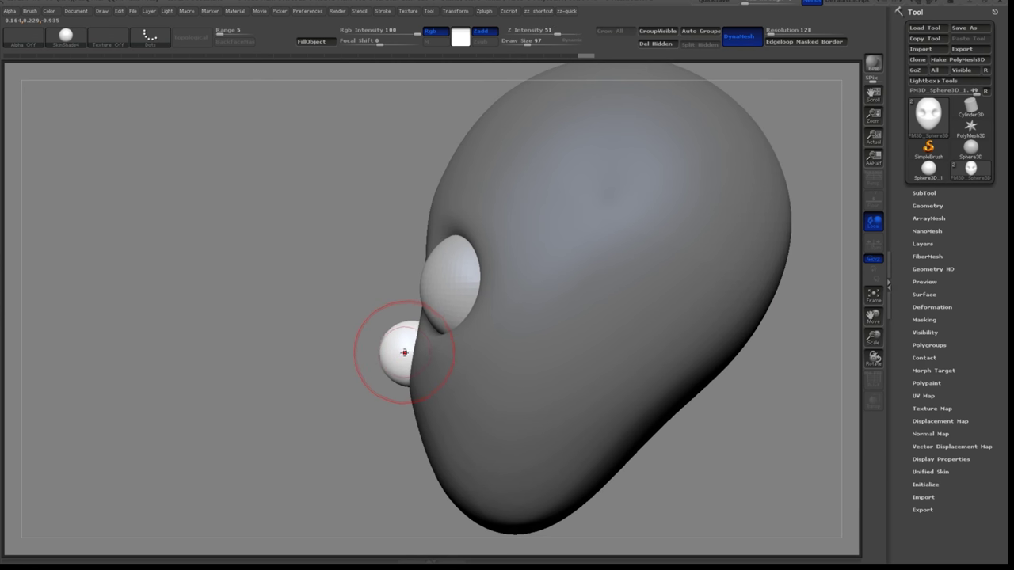
left_click_drag(404, 352, 414, 352)
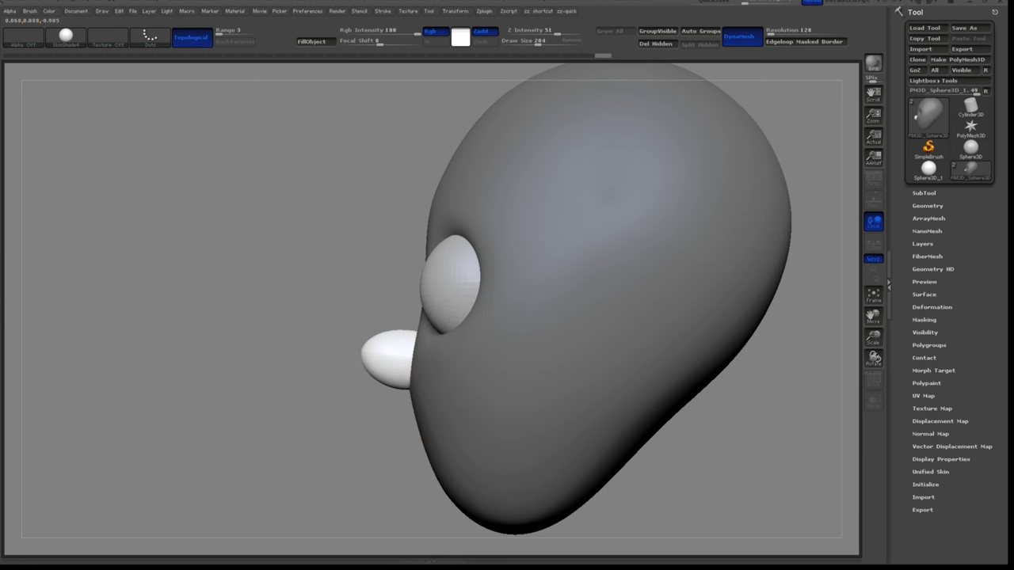
left_click_drag(401, 346, 369, 335)
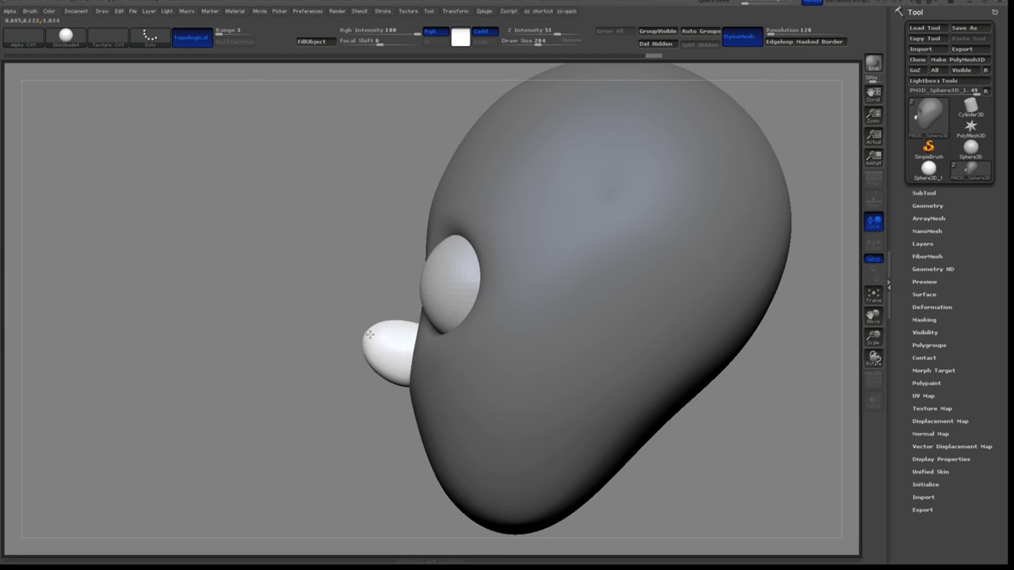
left_click_drag(351, 368, 408, 384, "shift")
Insert a symmetrical pair of smaller spheres as nostril wings on both sides of the nose, using InsertSphere at draw size 145.
key("b")
key("i")
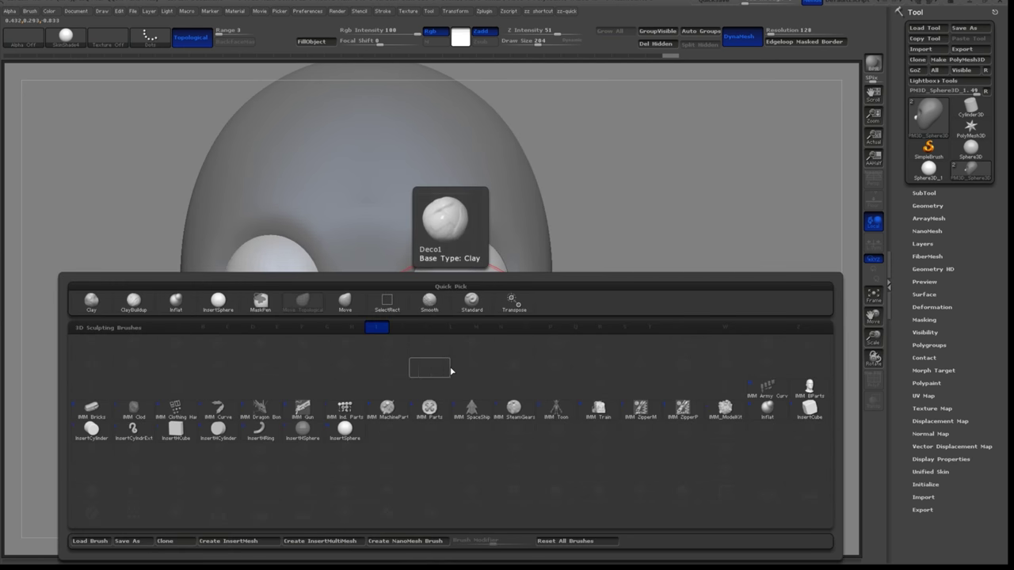
left_click(348, 432)
left_click_drag(661, 321, 574, 311)
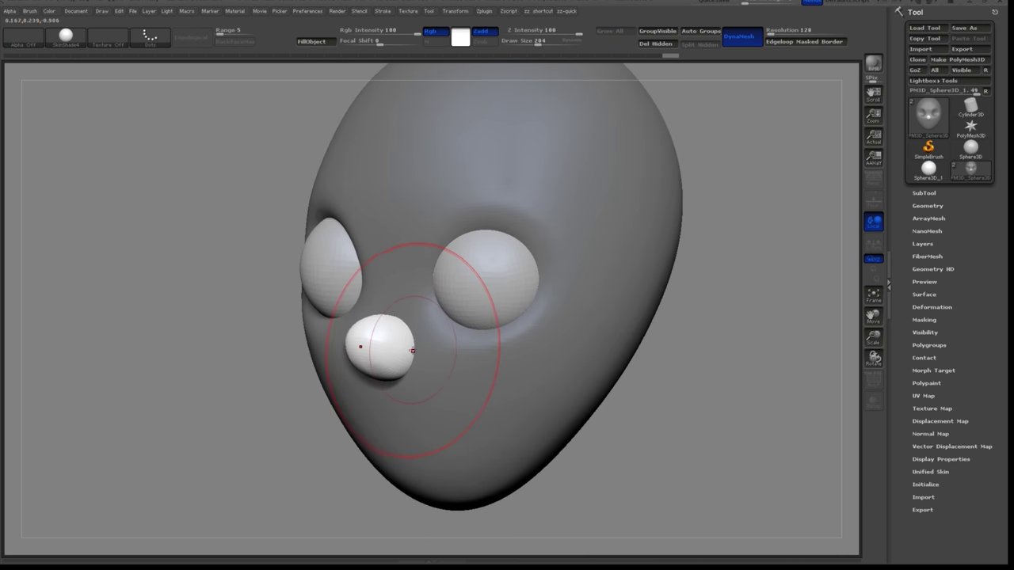
key("s")
mouse_move(412, 350)
left_mouse_down()
mouse_move(403, 350)
mouse_move(416, 328)
left_mouse_up()
left_click_drag(264, 448, 321, 424, "shift")
Clear the mask and insert another sphere just above the nose tip to start the nose bridge.
left_click_drag(781, 276, 715, 256)
left_click_drag(715, 257, 737, 282, "ctrl")
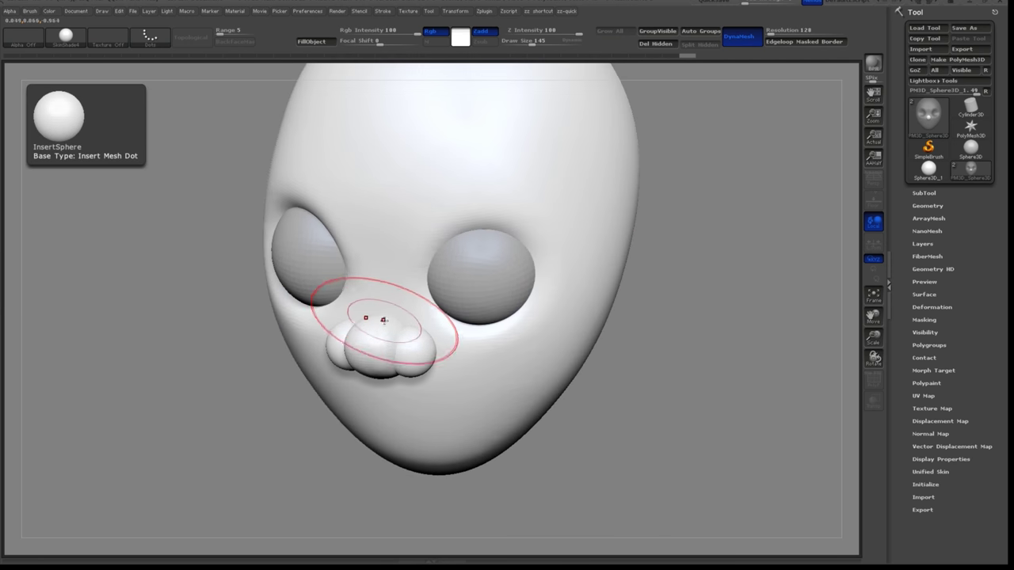
left_click_drag(400, 295, 400, 294)
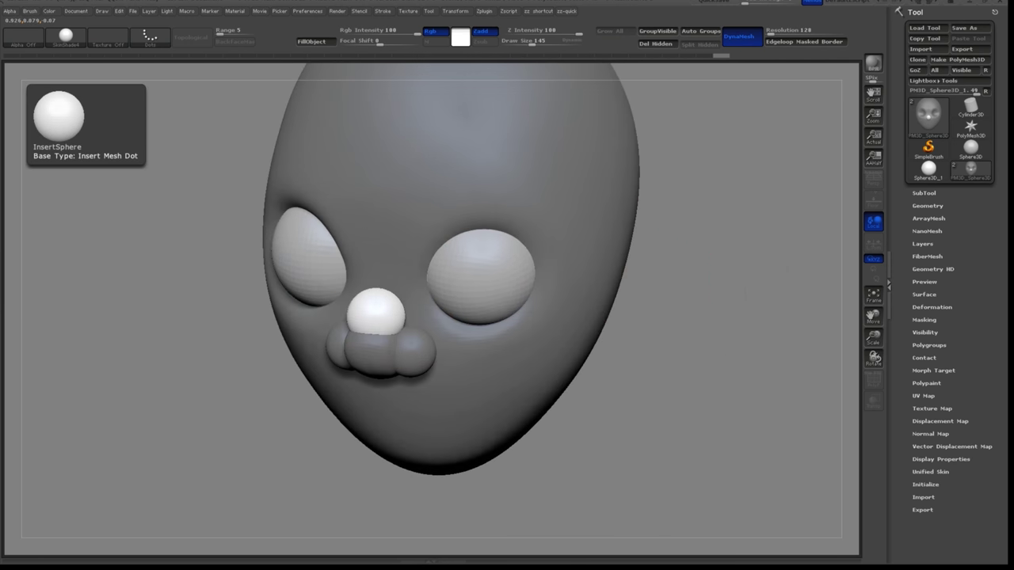
From the side, stretch the bridge sphere up toward the brow with the Move Topological brush at draw size 179.
left_click_drag(778, 260, 700, 256)
key("s")
mouse_move(385, 296)
left_mouse_down()
mouse_move(394, 294)
mouse_move(375, 314)
mouse_move(392, 272)
left_mouse_up()
key("b")
key("m")
key("t")
key("s")
left_click_drag(376, 307, 380, 299)
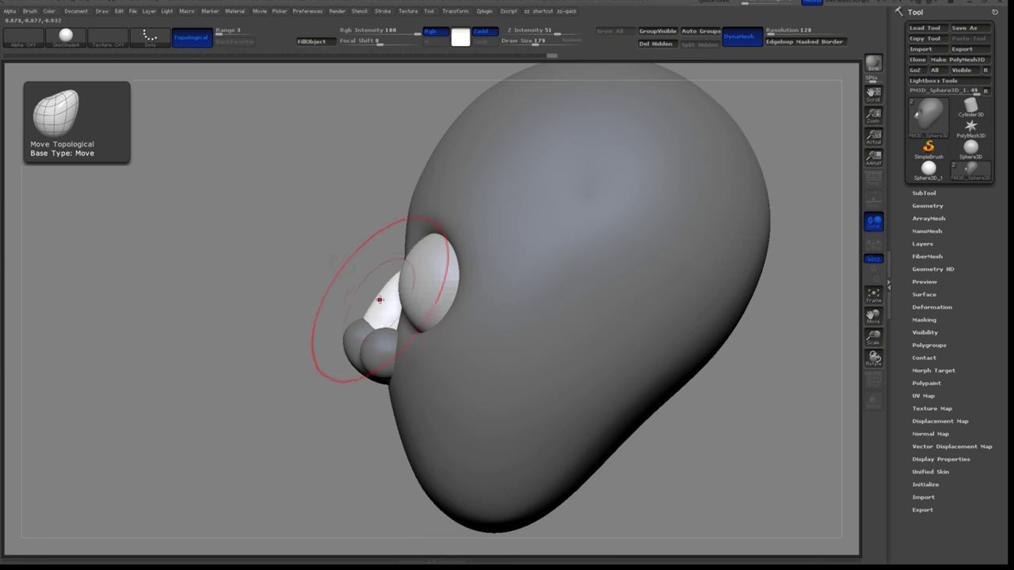
Narrow the upper sides of the nose bridge into a tapered shape with Move Topological at draw size 106.
left_click_drag(300, 327, 401, 317)
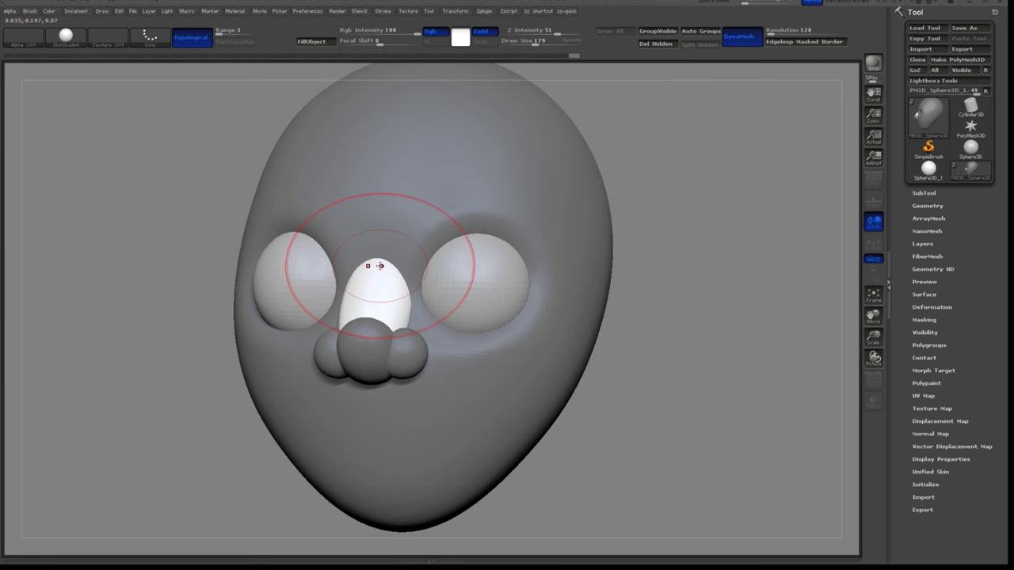
key("s")
left_click_drag(412, 290, 406, 289)
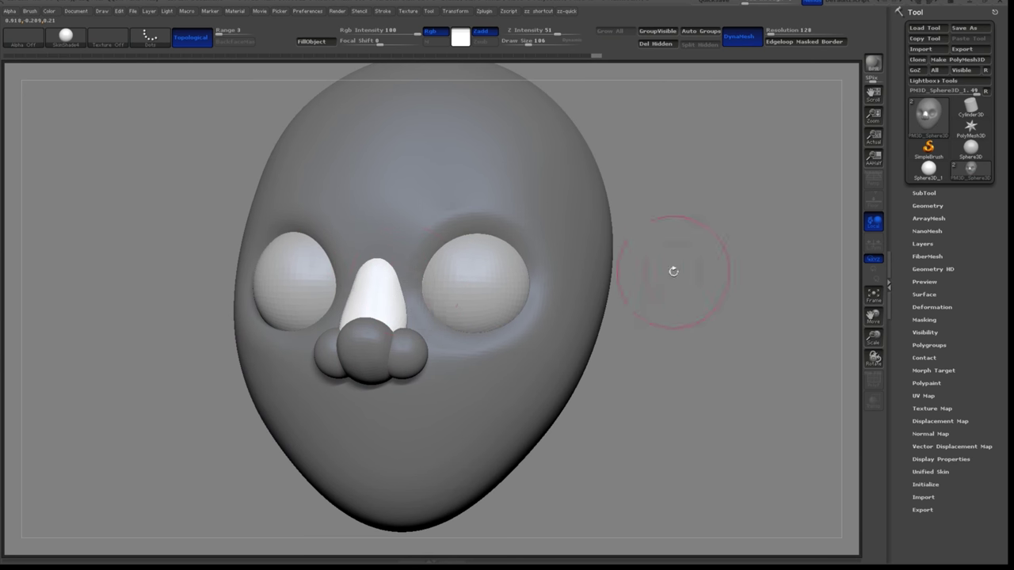
mouse_move(674, 271)
left_mouse_down()
mouse_move(686, 276)
mouse_move(443, 301)
left_mouse_up()
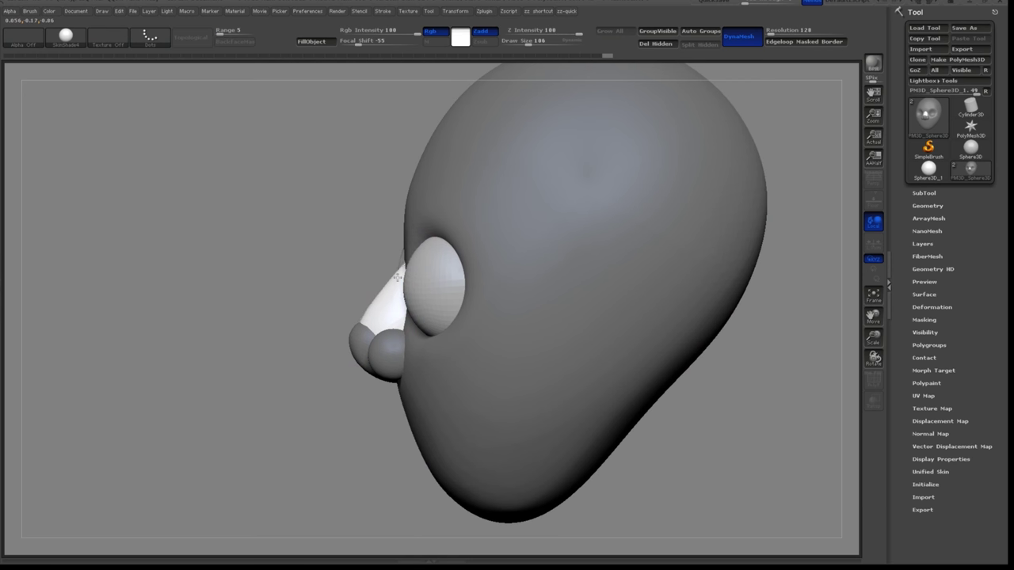
left_click_drag(341, 277, 599, 285)
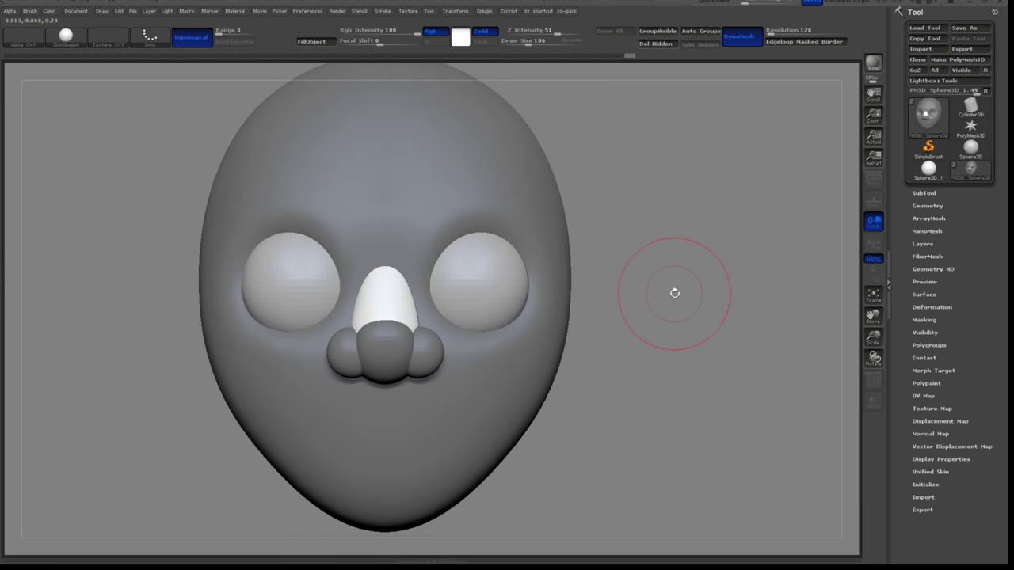
left_click_drag(675, 293, 701, 275)
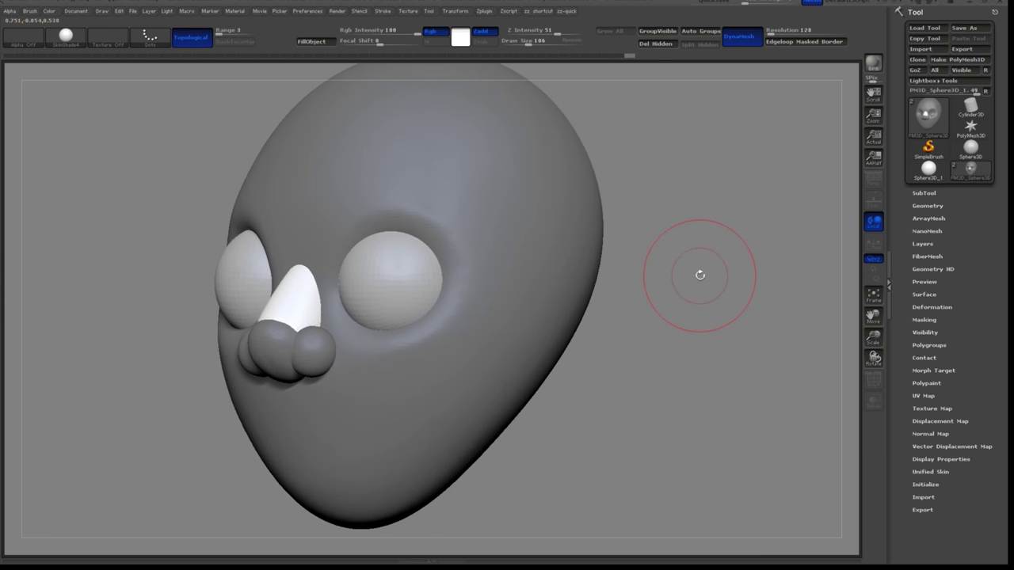
Insert a symmetrical pair of spheres for the ears on the sides of the head, using InsertSphere at draw size 110.
key("b")
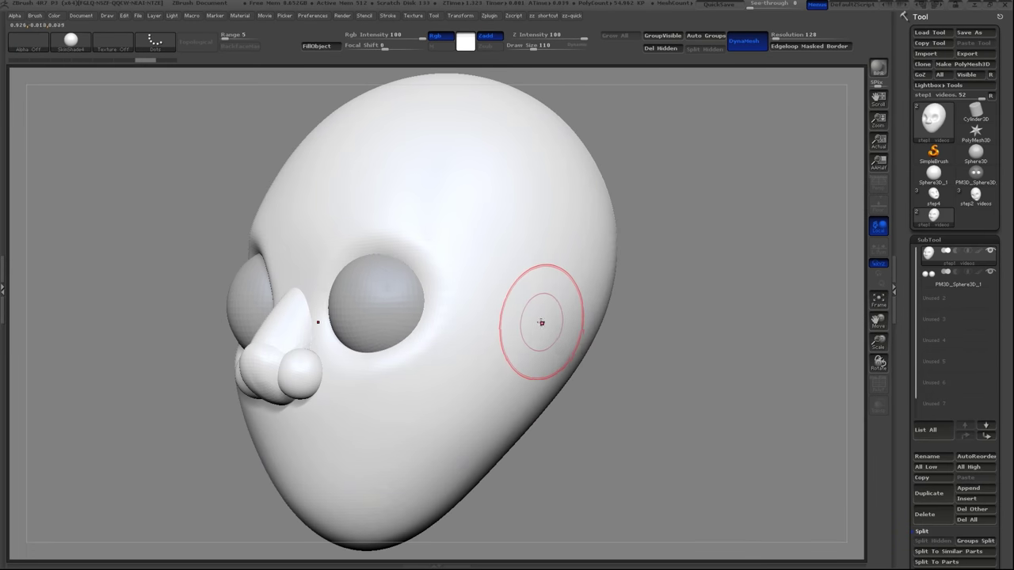
left_click_drag(555, 323, 562, 380)
left_click_drag(673, 351, 682, 357)
Flatten the front faces of the ear spheres with the hPolish brush at draw size 168.
key("b")
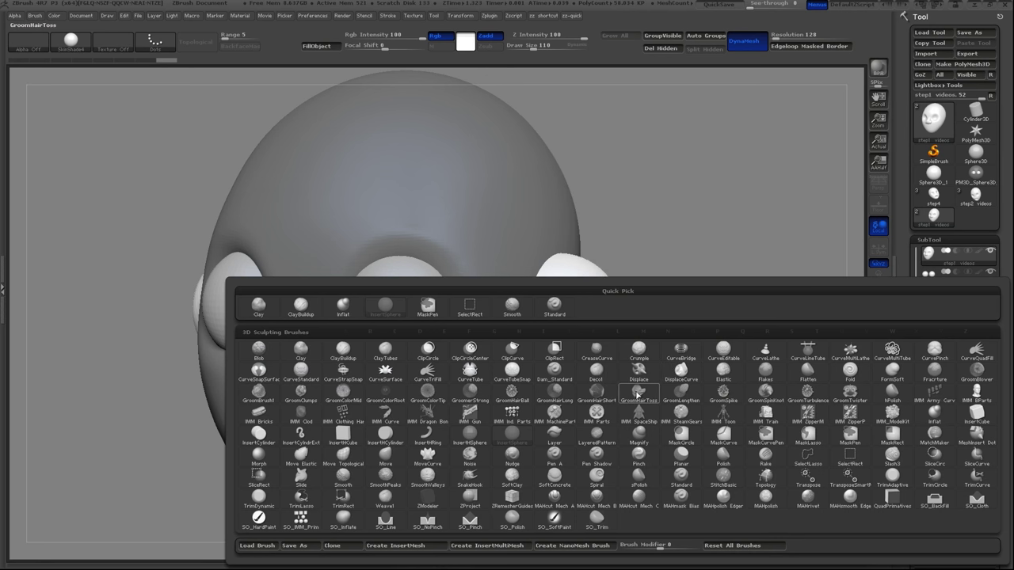
left_click(638, 394)
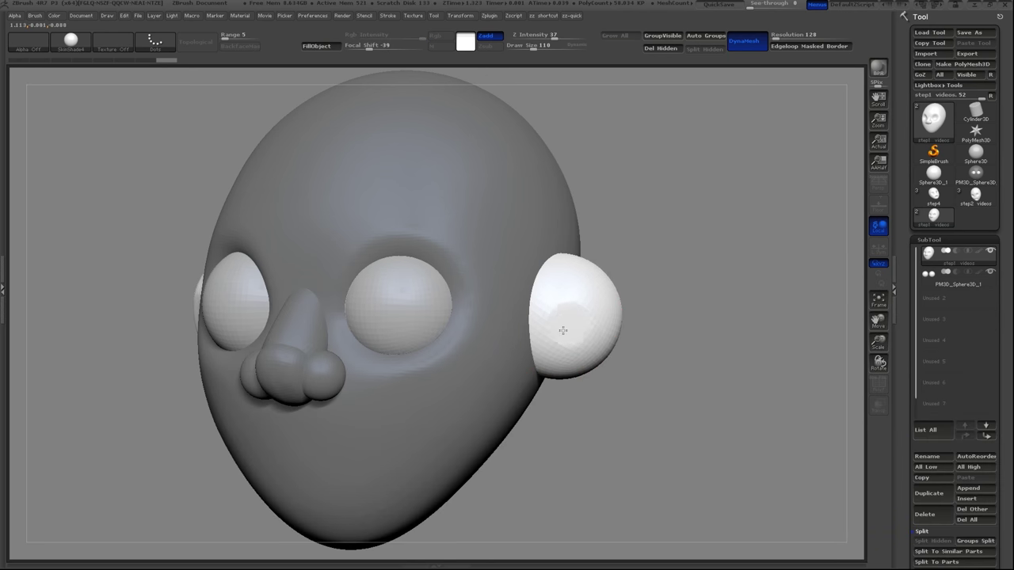
key("s")
mouse_move(567, 319)
left_mouse_down()
mouse_move(575, 320)
mouse_move(566, 310)
left_mouse_up()
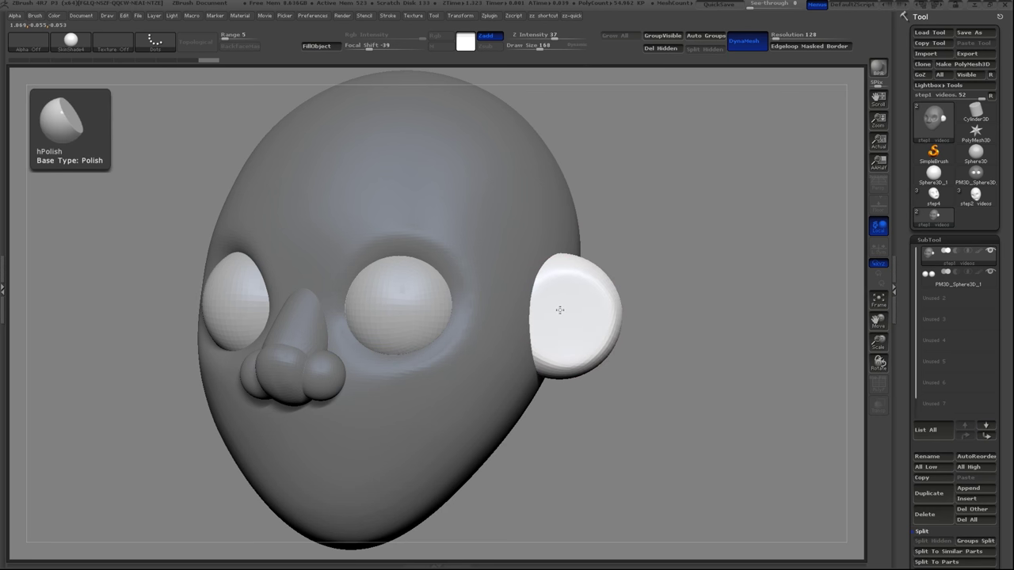
Slim the flattened ears from behind and taper their lower ends with the Move brush at draw size 251.
mouse_move(718, 288)
left_mouse_down()
mouse_move(634, 299)
mouse_move(617, 315)
left_mouse_up()
key("s")
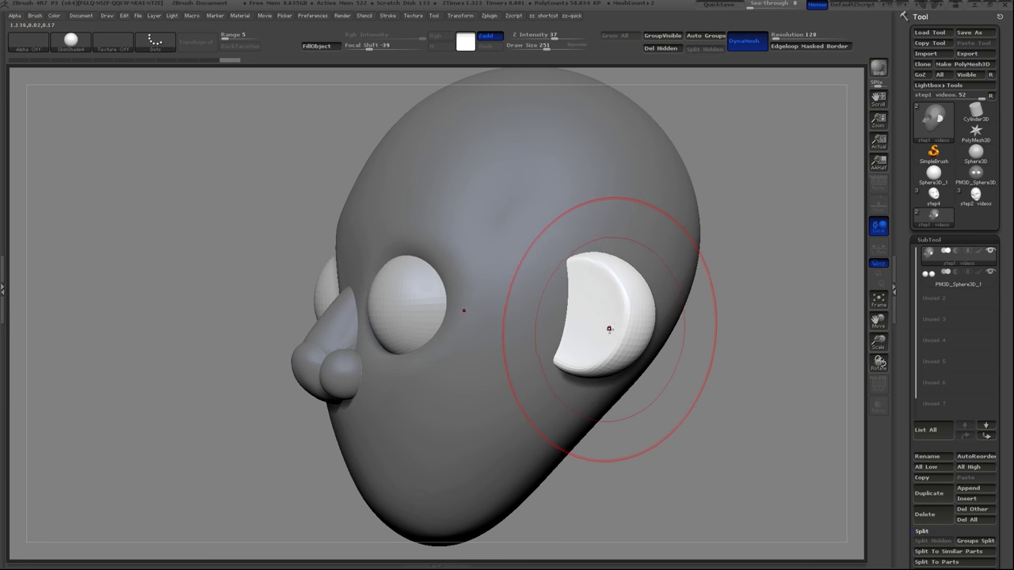
key("shift")
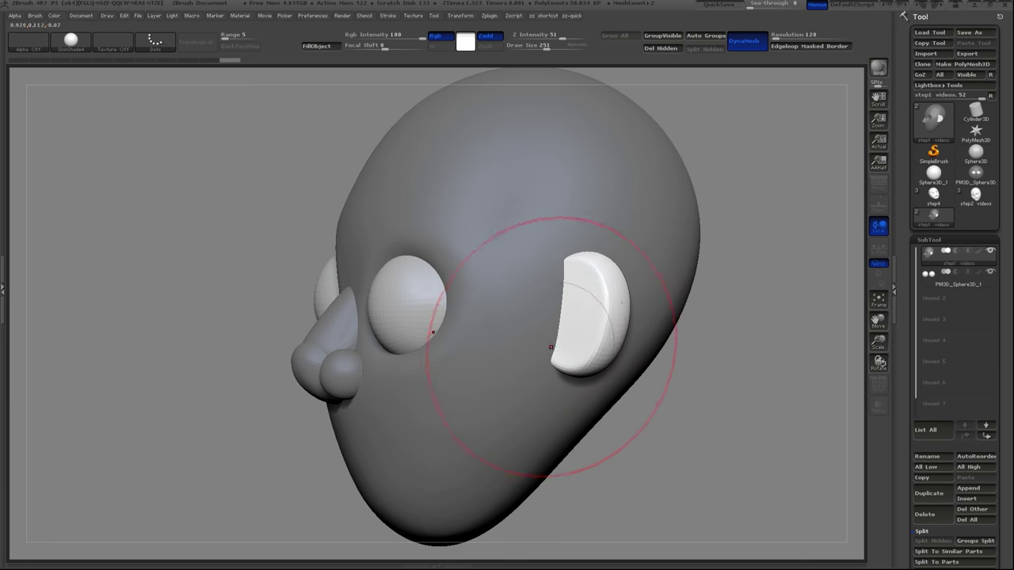
left_click_drag(602, 342, 605, 333)
left_click_drag(605, 294, 620, 296)
mouse_move(717, 329)
left_mouse_down()
mouse_move(792, 333)
mouse_move(783, 332)
left_mouse_up()
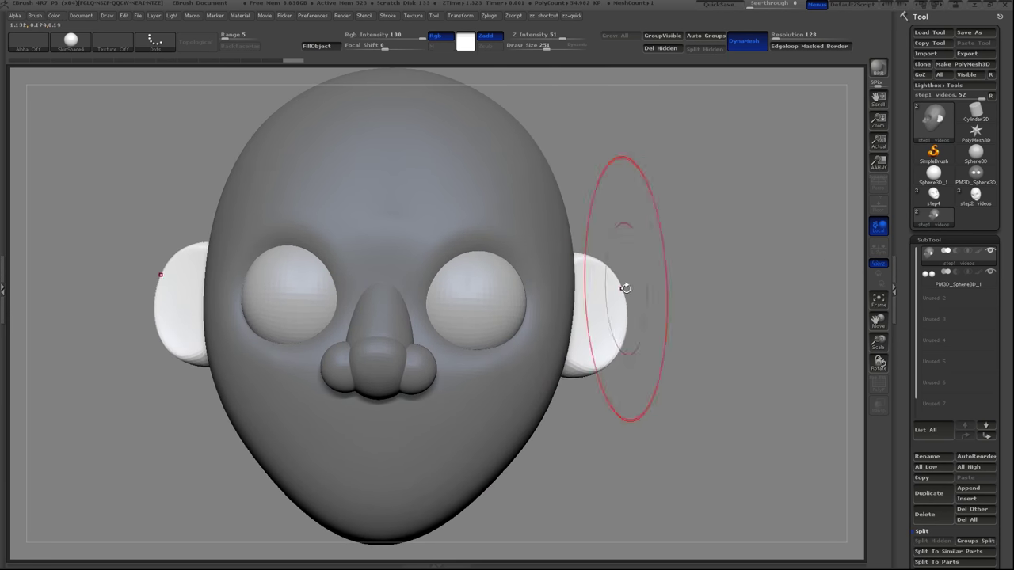
mouse_move(624, 288)
left_mouse_down()
mouse_move(638, 267)
mouse_move(603, 265)
left_mouse_up()
key("b")
key("m")
key("v")
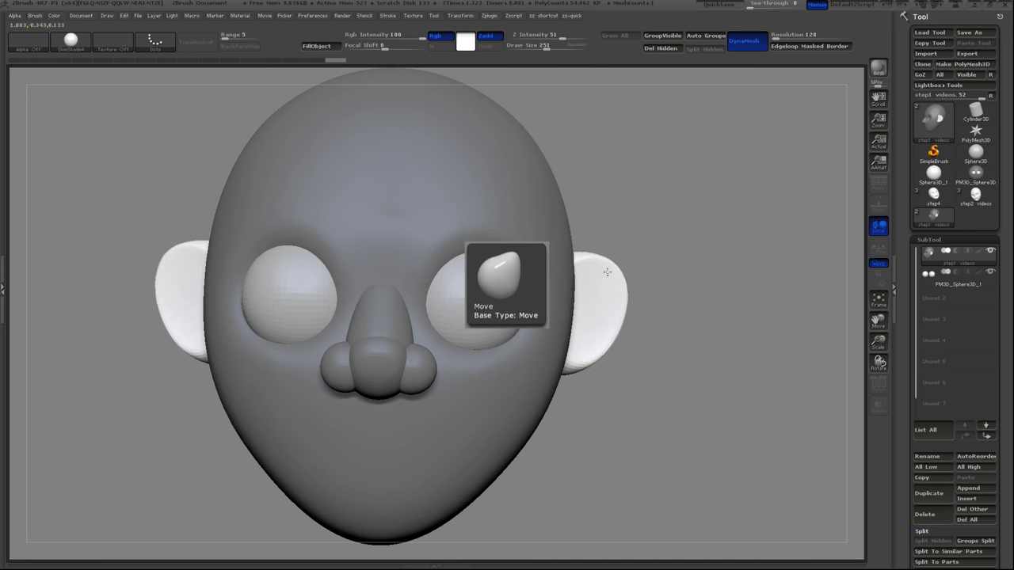
Refine the ear outline with the Move brush at draw size 191, pulling the upper tip up and the lobe down.
left_click_drag(694, 280, 646, 279)
key("s")
left_click_drag(660, 344, 624, 334)
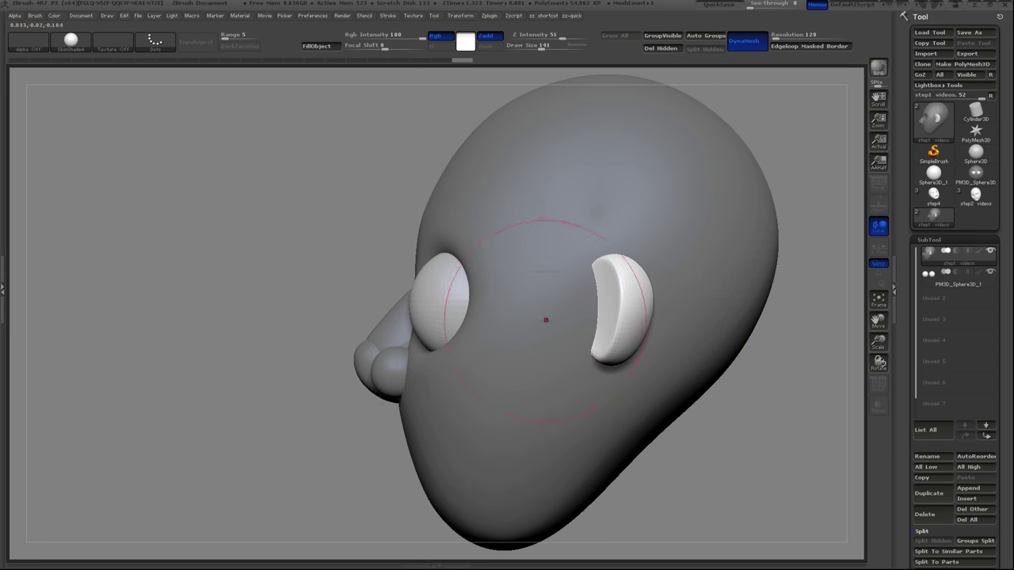
left_click_drag(268, 375, 315, 386)
left_click_drag(604, 265, 608, 253)
left_click_drag(587, 355, 584, 367)
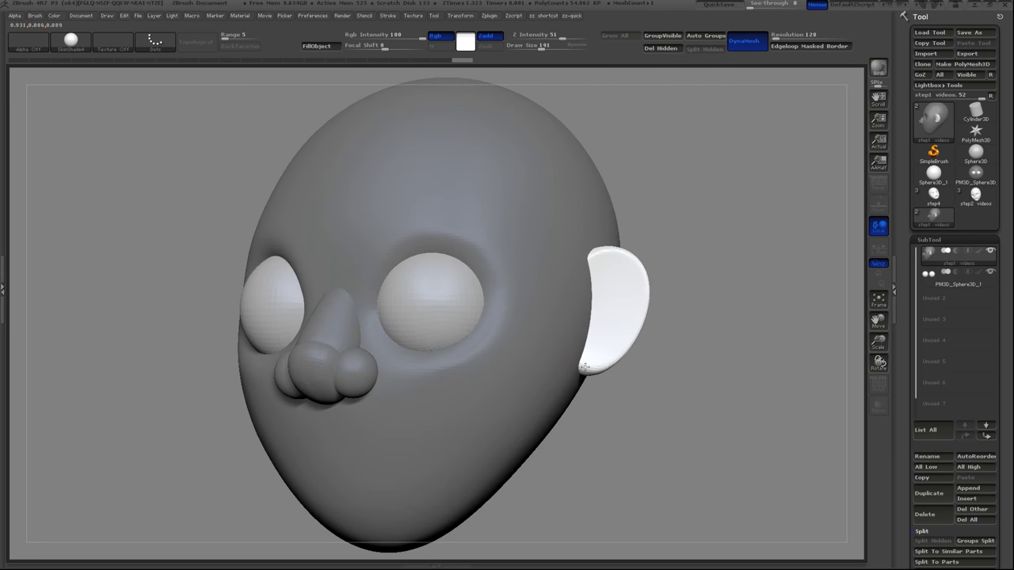
left_click_drag(694, 350, 705, 352, "shift")
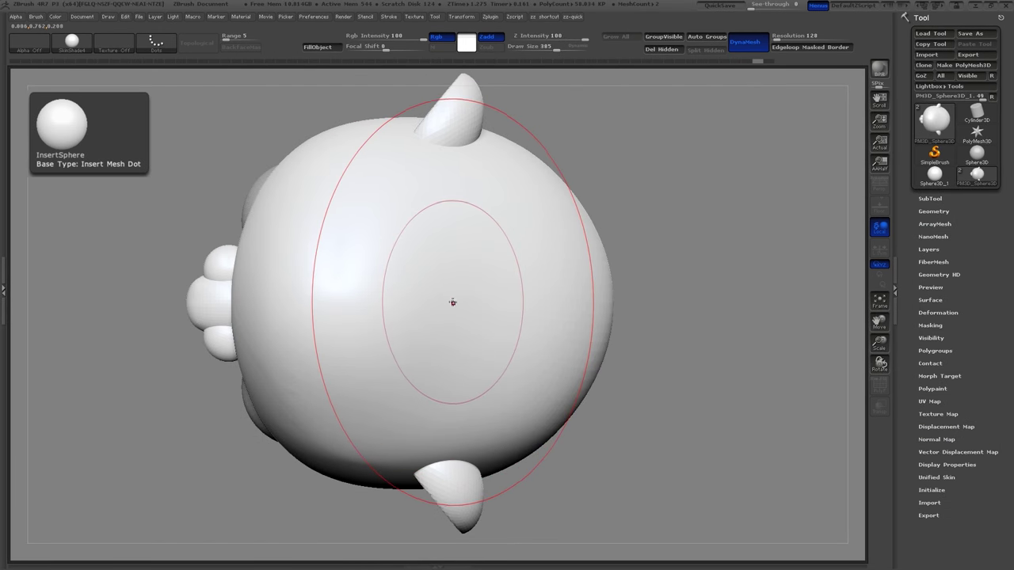
Insert a large sphere for the neck on the underside of the head, using InsertSphere at draw size 385.
left_click_drag(452, 301, 515, 207)
mouse_move(673, 182)
left_mouse_down()
mouse_move(669, 230)
mouse_move(638, 237)
left_mouse_up()
left_click_drag(593, 277, 500, 334, "alt")
From the side, stretch the neck sphere down and back into a long slanted neck with Move Topological at draw size 367.
key("s")
key("s")
key("b")
key("m")
key("t")
left_click_drag(486, 299, 469, 303)
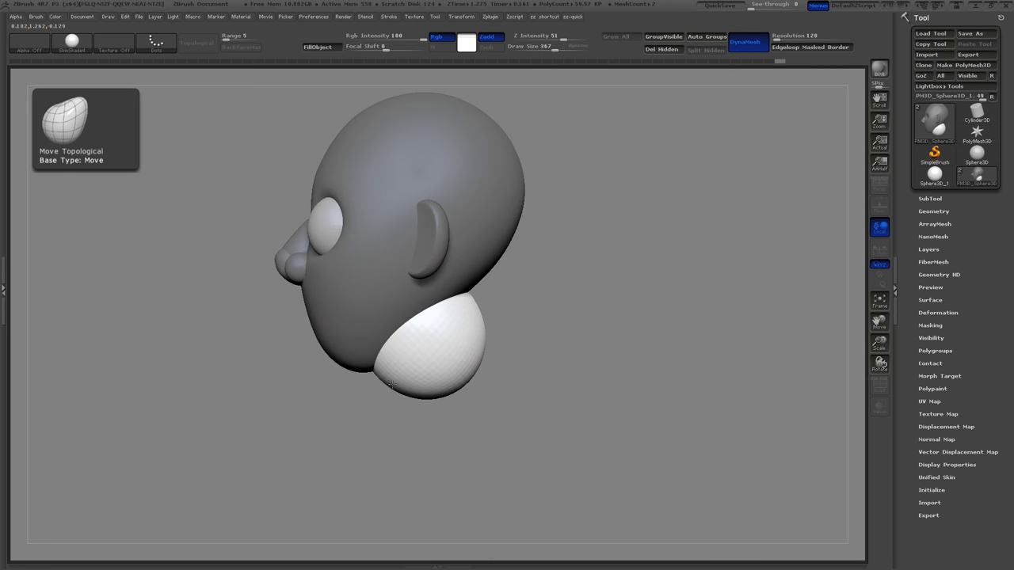
mouse_move(425, 382)
left_mouse_down()
mouse_move(459, 359)
mouse_move(477, 468)
left_mouse_up()
left_click_drag(441, 347, 469, 319)
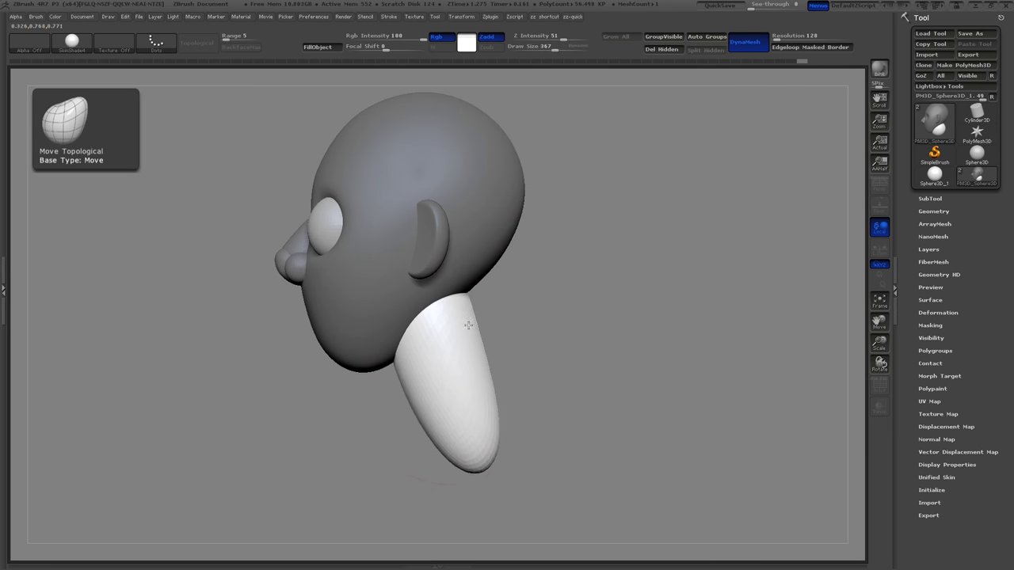
left_click_drag(442, 406, 430, 413)
left_click_drag(457, 318, 465, 314)
left_click_drag(414, 351, 428, 345)
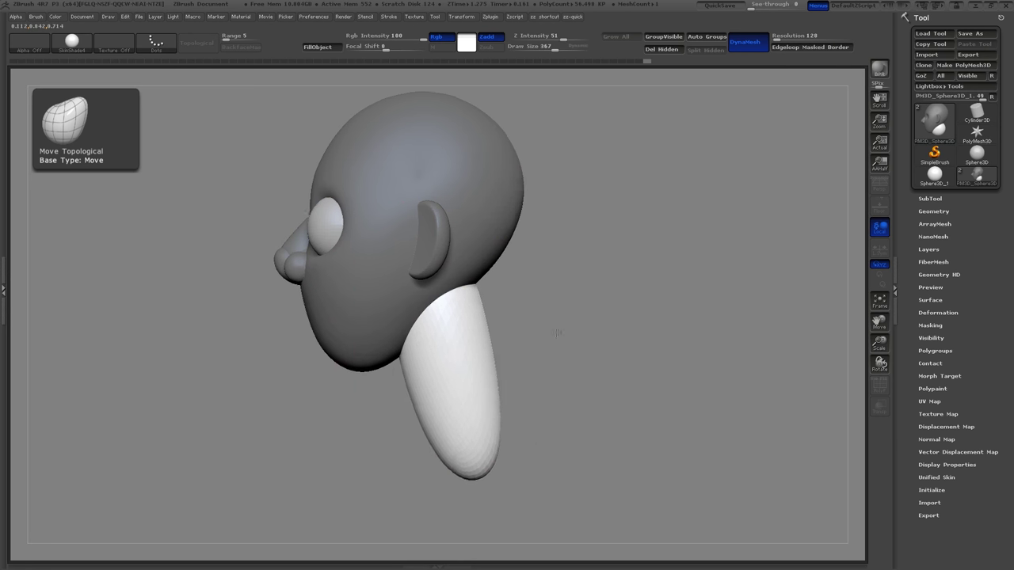
From the front, slim the sides of the neck and pull its lower end further down.
left_click_drag(557, 333, 453, 357, "shift")
left_click_drag(416, 398, 403, 398)
left_click_drag(375, 447, 381, 477)
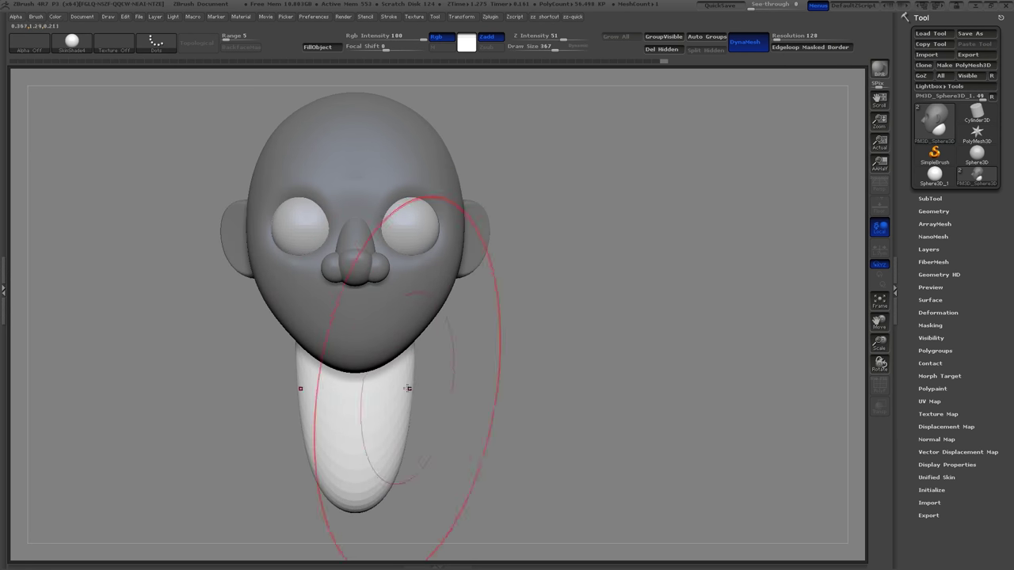
left_click_drag(413, 384, 397, 367)
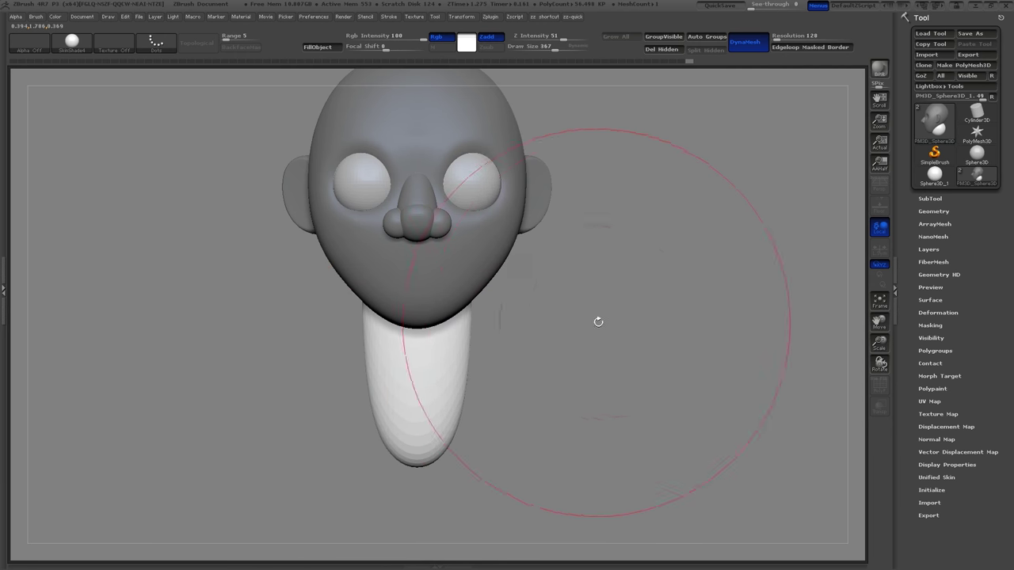
Insert a sphere for the torso at the bottom end of the neck, using InsertSphere at draw size 367.
left_click_drag(597, 319, 647, 230)
key("b")
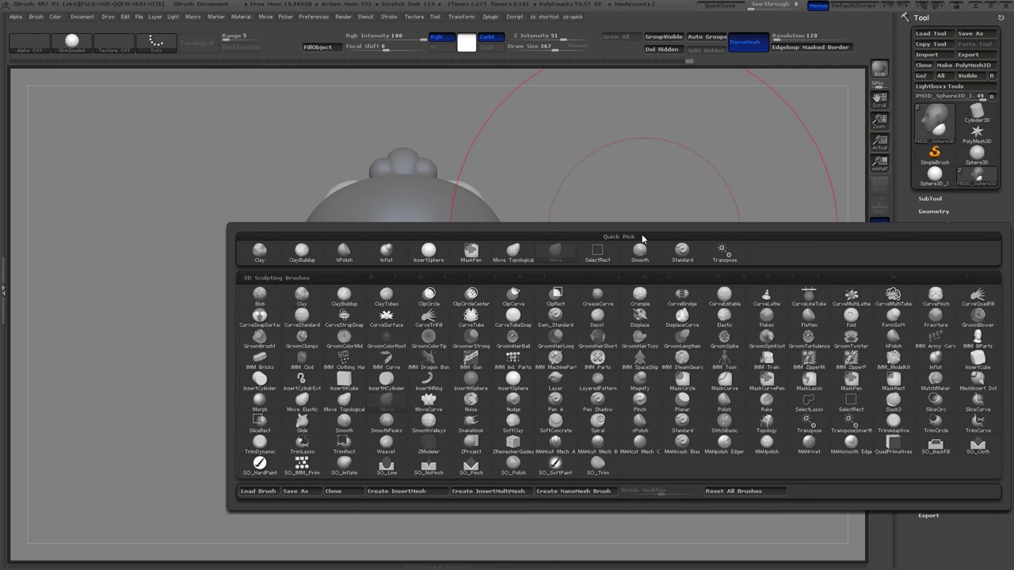
key("i")
left_click(501, 388)
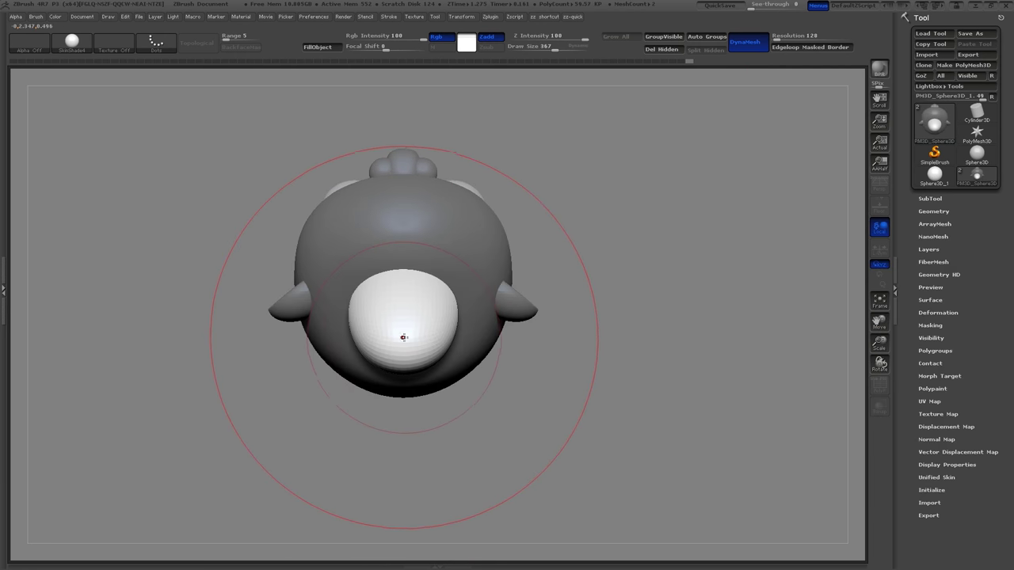
left_click_drag(403, 335, 438, 259)
left_click_drag(604, 214, 615, 293)
Reshape the upper part and sides of the torso sphere with the Move brush at draw size 376.
key("b")
key("m")
key("v")
key("s")
left_click_drag(491, 320, 509, 319)
left_click_drag(469, 280, 475, 206)
key("s")
left_click_drag(467, 301, 453, 301)
left_click_drag(474, 320, 541, 362)
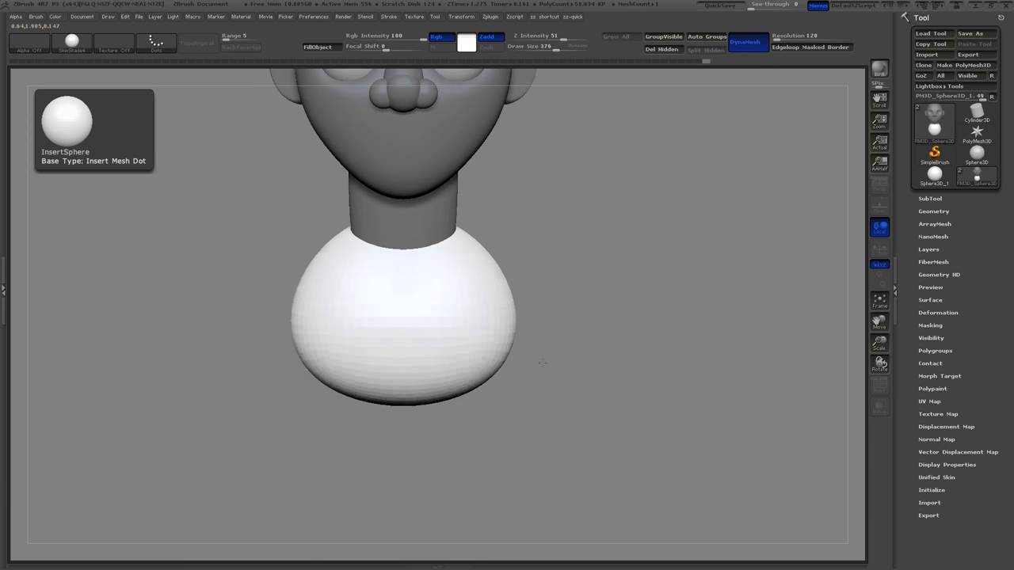
Pull the bottom of the torso sphere far down and shape its sides with the Move brush, enlarging the draw size to 579.
left_click_drag(408, 356, 404, 507)
key("s")
left_click_drag(356, 422, 365, 421)
left_click_drag(329, 436, 314, 467)
left_click_drag(301, 325, 283, 319)
Raise the shoulders and adjust the torso's side profile with the Move Topological brush at draw size 579.
key("b")
key("m")
key("t")
left_click_drag(448, 296, 447, 271)
left_click_drag(602, 305, 484, 320)
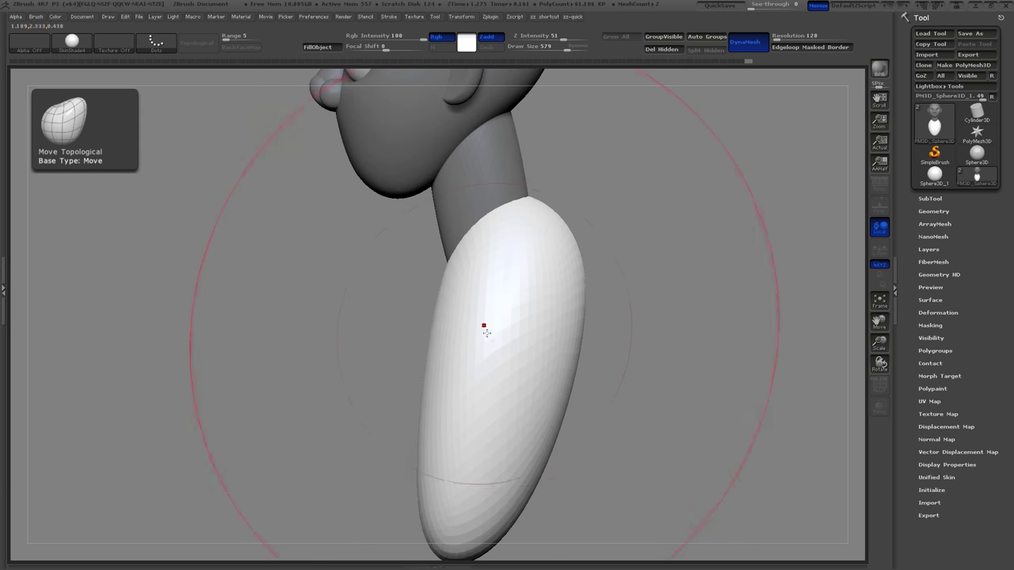
left_click_drag(548, 387, 596, 401)
mouse_move(634, 400)
left_mouse_down()
mouse_move(416, 359)
mouse_move(444, 355)
mouse_move(399, 363)
left_mouse_up()
Refine the upper chest below the front of the neck with Move Topological at draw size 182.
mouse_move(639, 305)
left_mouse_down("alt")
mouse_move(637, 254)
mouse_move(620, 235)
left_mouse_up("alt")
key("s")
left_click_drag(450, 322, 437, 321)
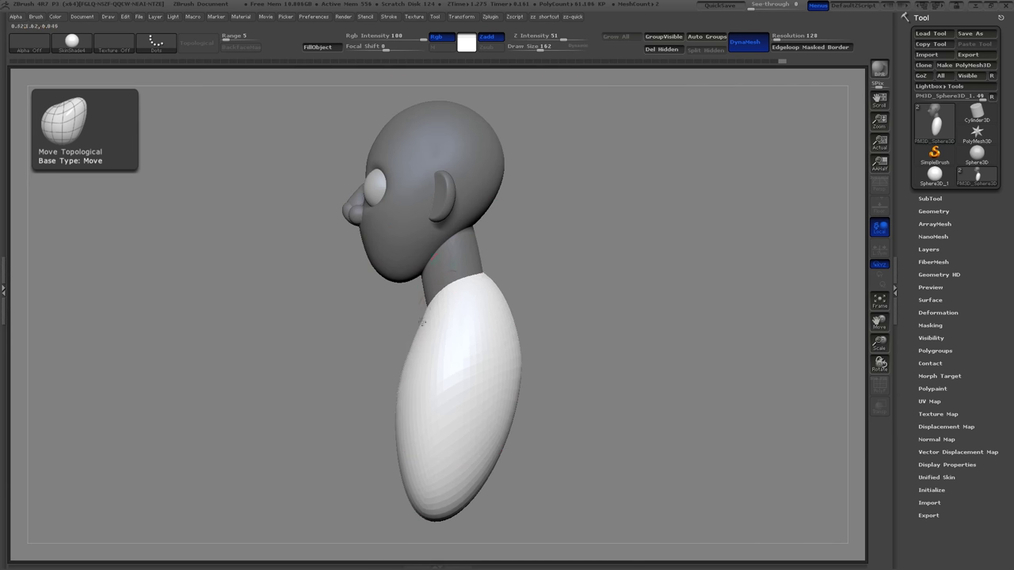
mouse_move(547, 305)
left_mouse_down()
mouse_move(594, 278)
mouse_move(652, 290)
mouse_move(589, 294)
mouse_move(611, 283)
mouse_move(626, 293)
left_mouse_up()
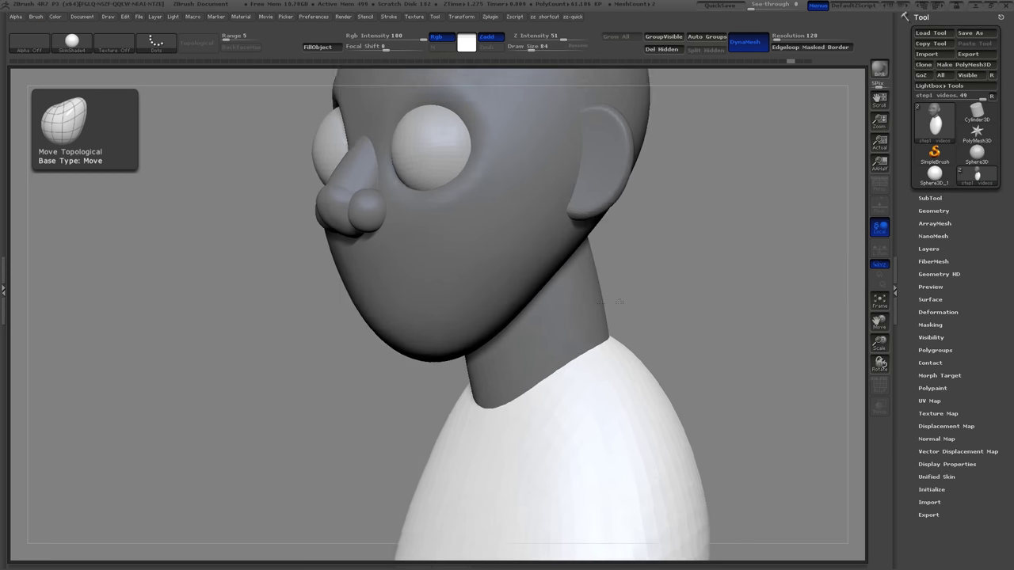
Clear the mask and reshape the nostril wings from the side and front with Move Topological at draw size 101.
left_click_drag(412, 341, 358, 346)
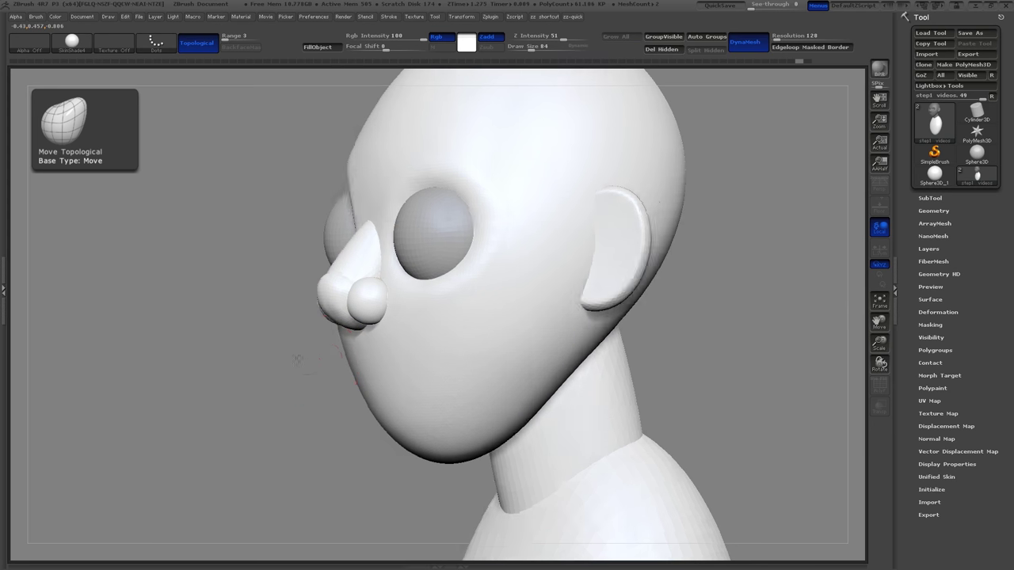
left_click_drag(332, 301, 369, 299)
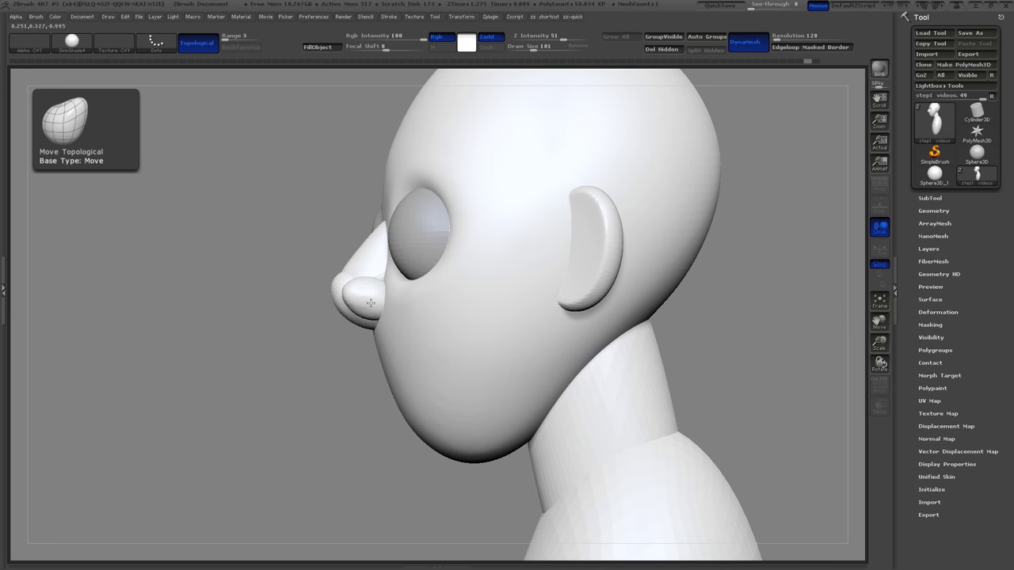
left_click_drag(292, 349, 342, 361)
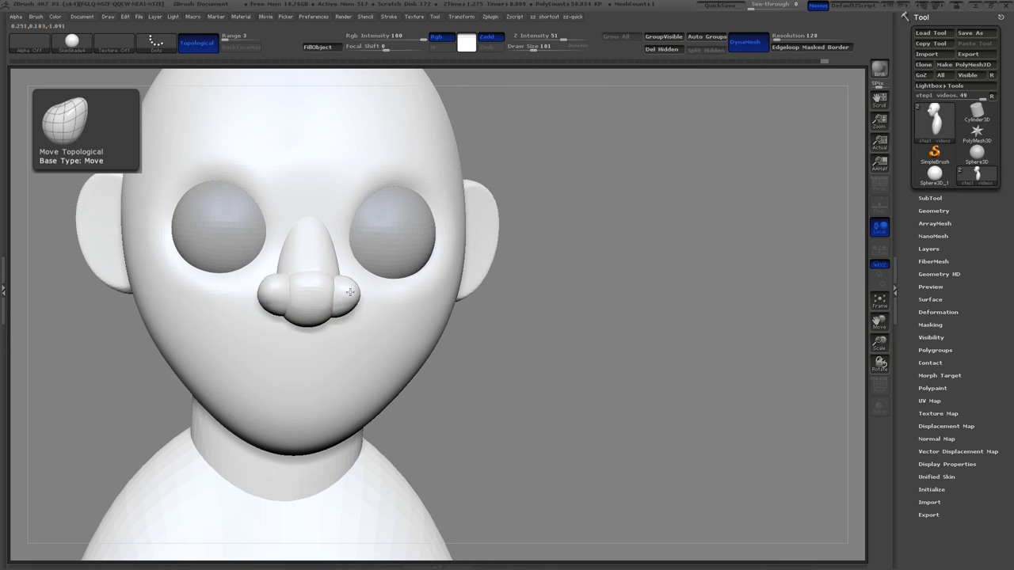
left_click_drag(351, 293, 311, 292)
left_click_drag(569, 302, 534, 298)
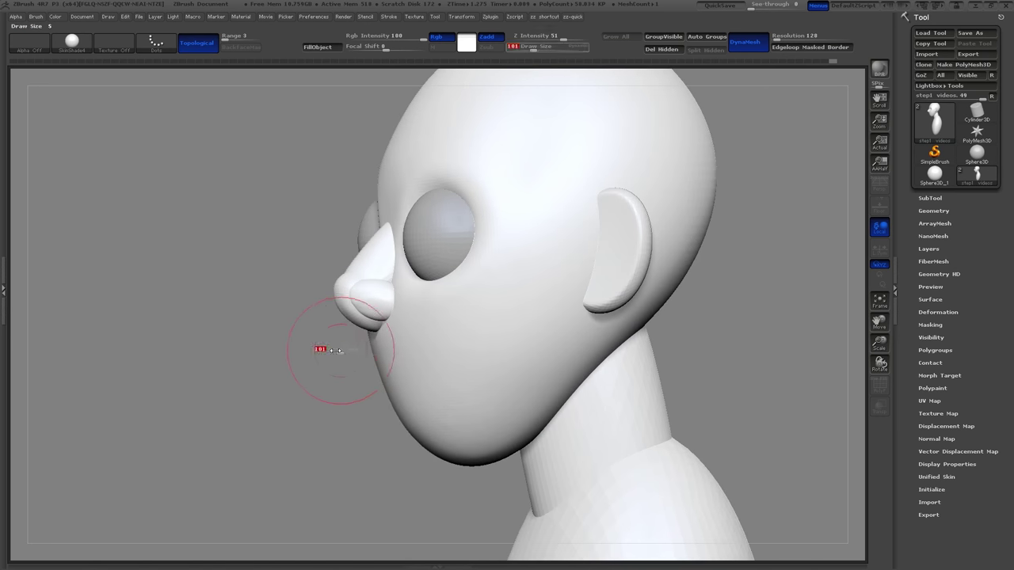
Refine the curved underside of the nostril wings with Move Topological at draw size 76 and isolate both wings from the head.
left_click_drag(324, 375, 323, 375)
left_click_drag(324, 377, 341, 385, "alt")
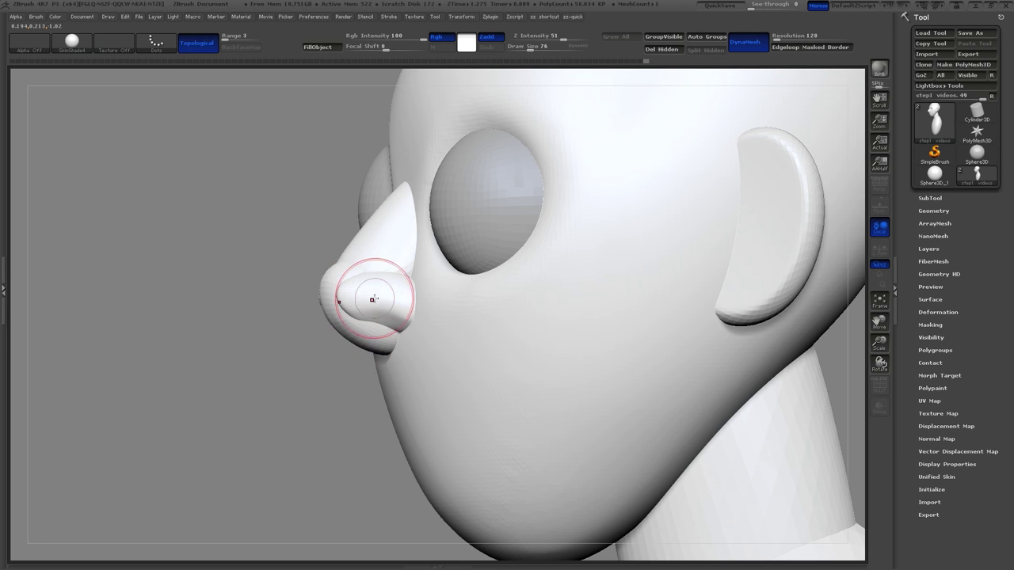
left_click_drag(307, 372, 338, 373)
key("s")
left_click_drag(385, 302, 387, 301)
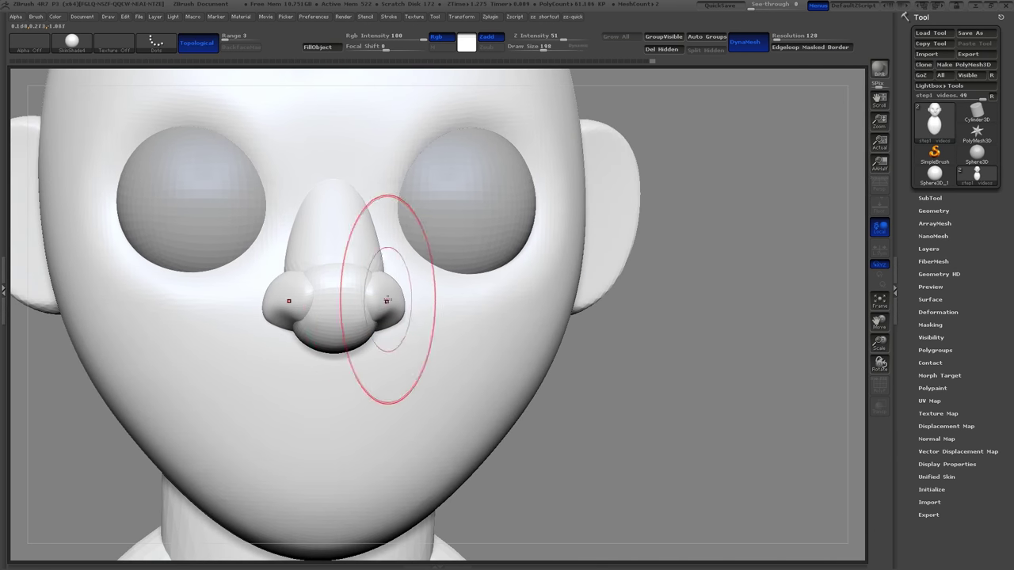
left_click(391, 304, "ctrl+shift")
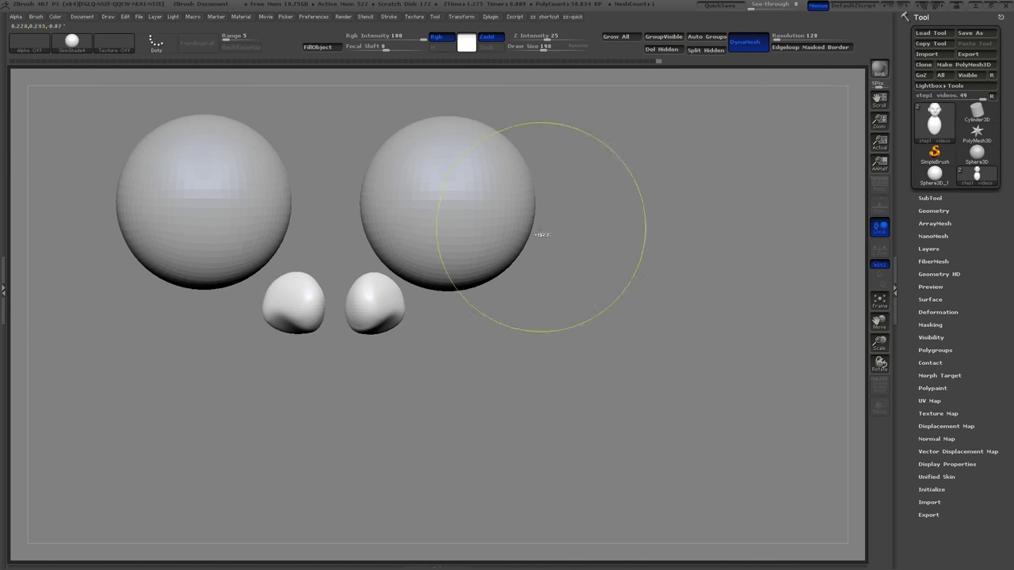
Mask everything except the two nostril wings and bring the full head back into view.
left_click_drag(472, 320, 212, 293, "ctrl")
left_click_drag(151, 435, 540, 213, "ctrl")
left_click(591, 339, "ctrl+shift")
left_click(606, 339, "ctrl")
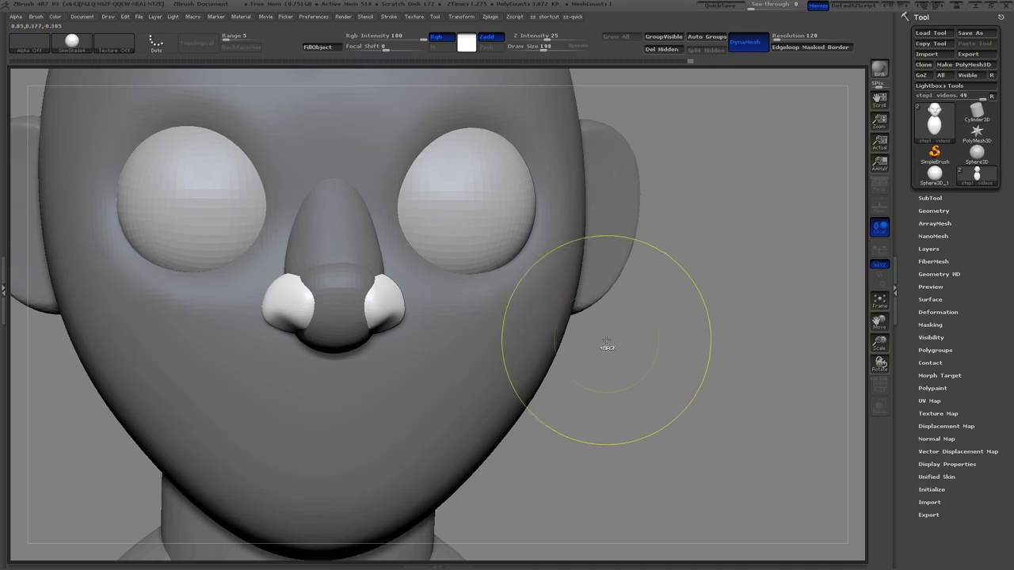
Widen and reshape the nostril wings from several angles with Move Topological at draw size 128.
left_click_drag(607, 340, 652, 341)
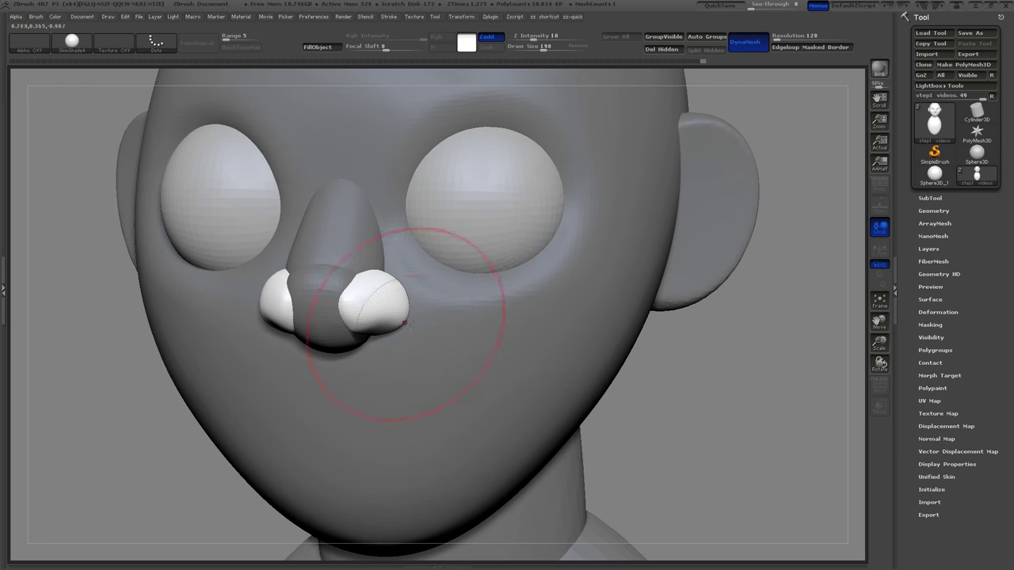
left_click_drag(700, 380, 705, 311)
key("s")
left_click_drag(416, 335, 408, 335)
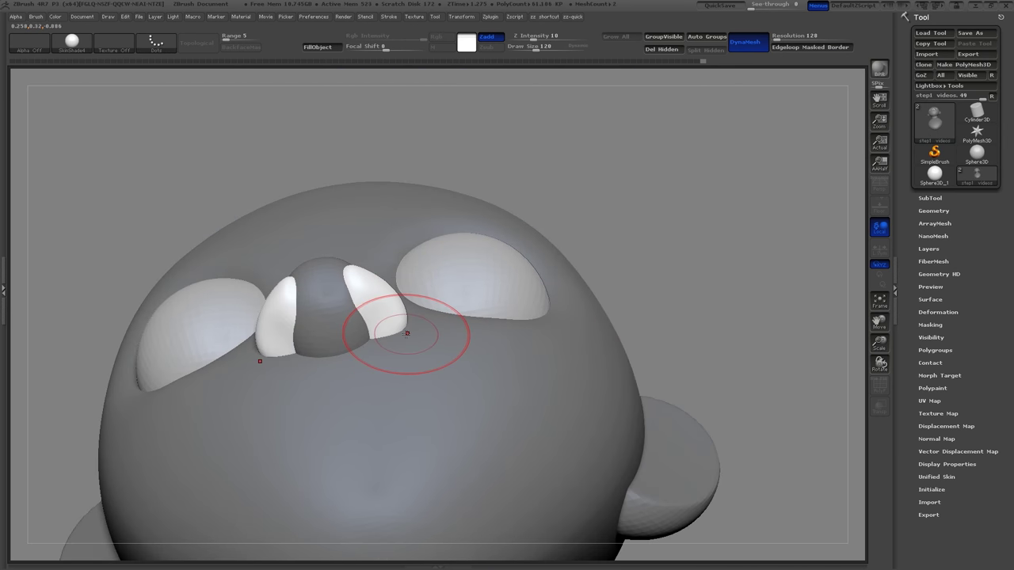
mouse_move(784, 336)
left_mouse_down()
mouse_move(749, 364)
mouse_move(766, 422)
mouse_move(808, 408)
left_mouse_up()
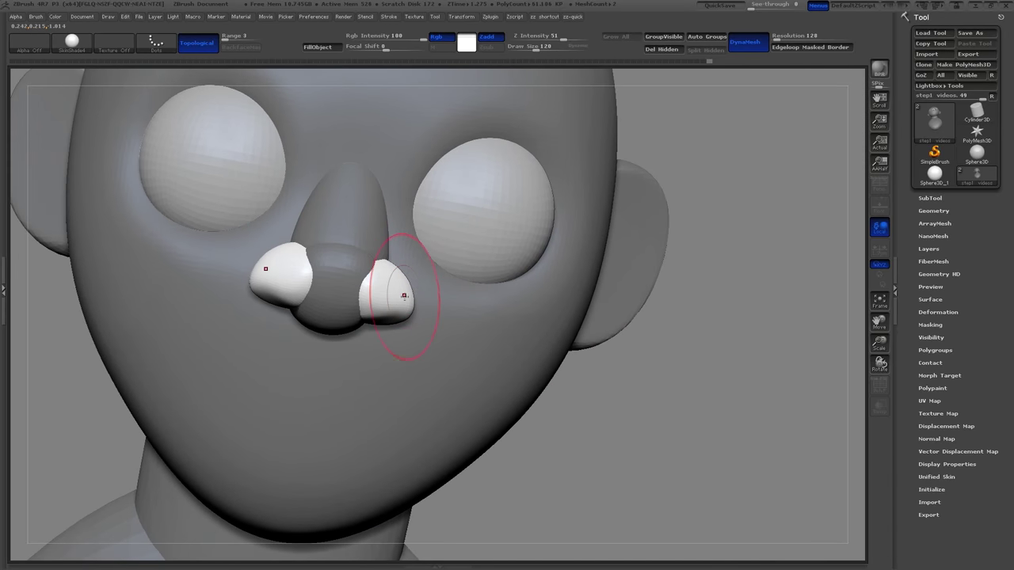
right_click_drag(509, 337, 698, 367, "shift")
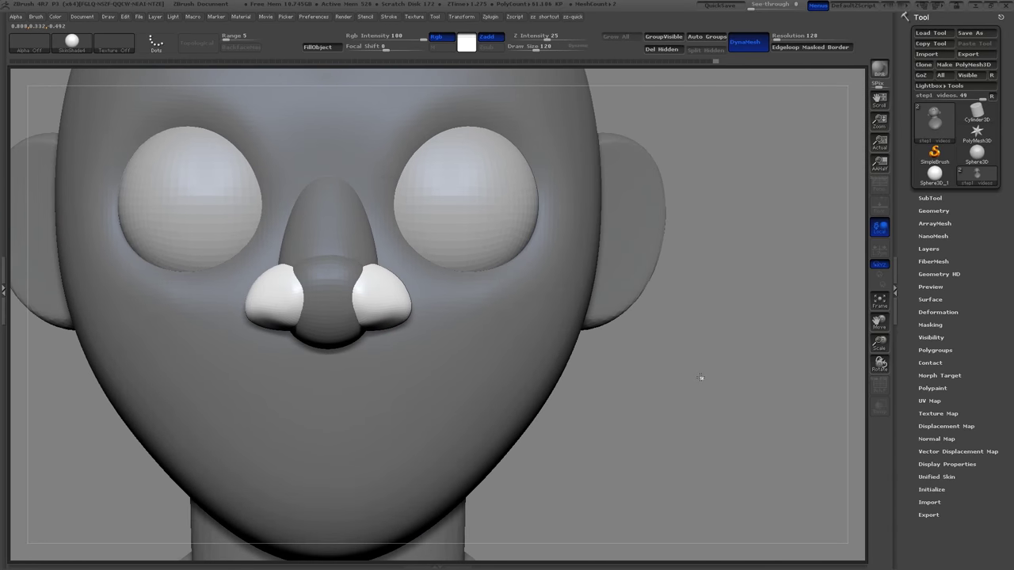
Clear the mask around the nostril wings, isolate the skull, and mask the nose, ears, neck and torso.
left_click_drag(701, 378, 699, 298, "ctrl")
left_click_drag(699, 298, 667, 349)
left_click(549, 320, "ctrl+shift")
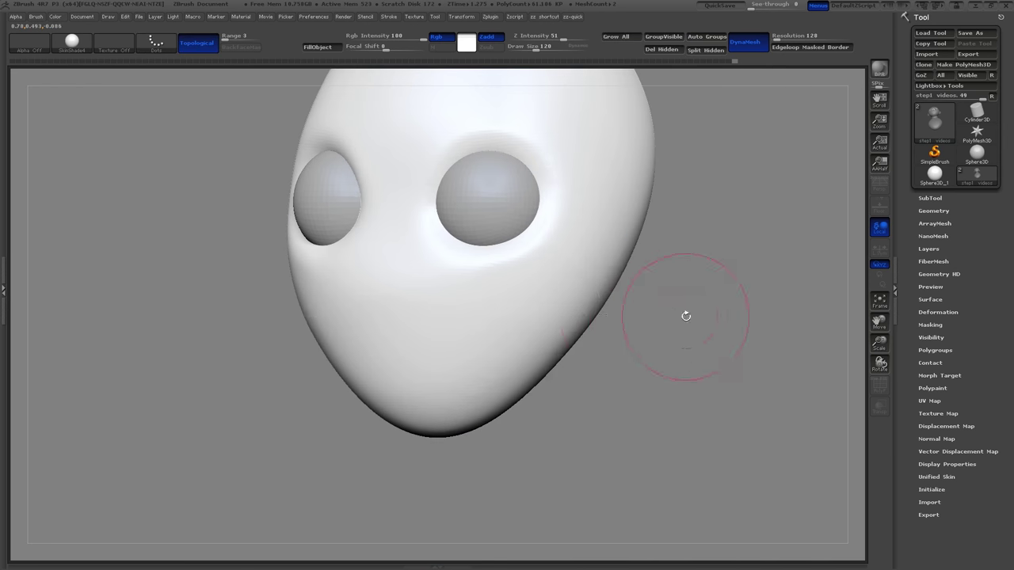
mouse_move(686, 316)
right_mouse_down()
mouse_move(668, 278)
mouse_move(711, 209)
right_mouse_up()
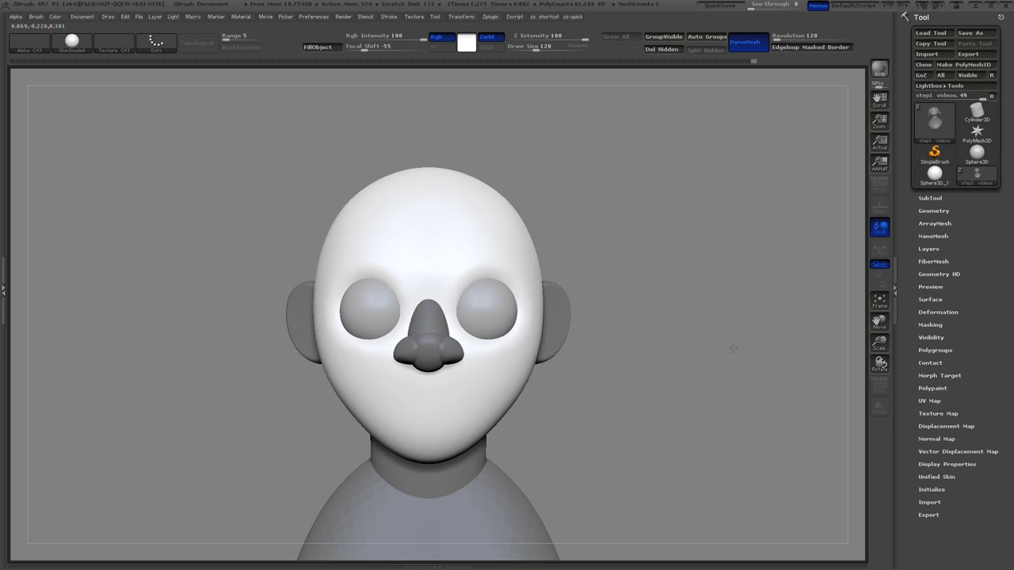
Mask an oval mouth area below the nose, invert the mask and push the area inward with Move Topological.
mouse_move(733, 349)
right_mouse_down("alt")
mouse_move(654, 396)
mouse_move(602, 388)
mouse_move(635, 398)
mouse_move(707, 388)
mouse_move(734, 349)
right_mouse_up("alt")
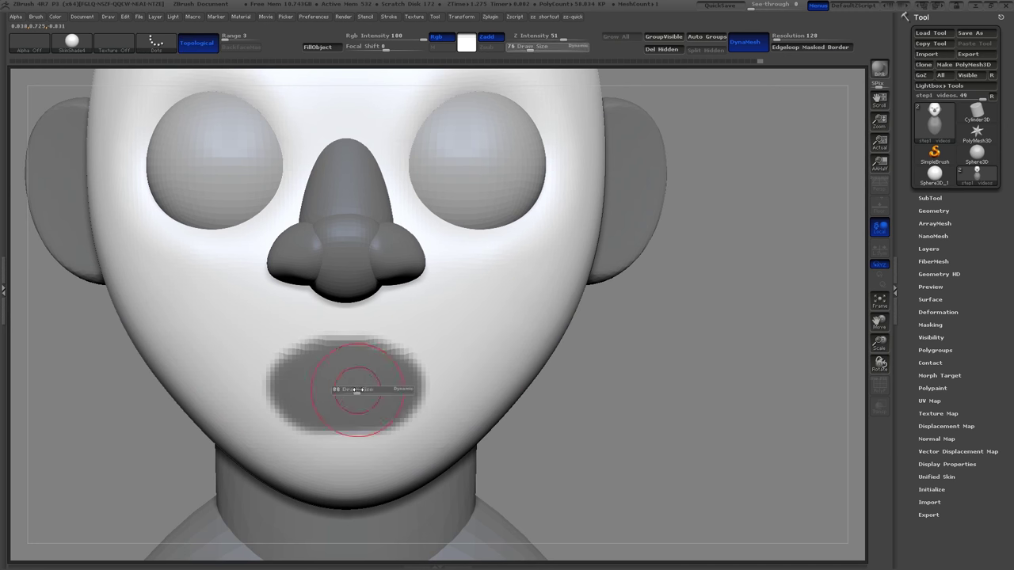
mouse_move(358, 390)
left_mouse_down()
mouse_move(374, 386)
mouse_move(293, 385)
mouse_move(338, 371)
mouse_move(316, 372)
left_mouse_up()
left_click(610, 415, "ctrl")
left_click_drag(622, 374, 311, 386)
mouse_move(216, 446)
left_mouse_down()
mouse_move(293, 450)
mouse_move(211, 450)
mouse_move(254, 471)
left_mouse_up()
left_click_drag(742, 352, 689, 349)
Isolate the skull and split the hidden nose, ears, neck and torso into a separate subtool.
left_click(449, 357, "ctrl+shift")
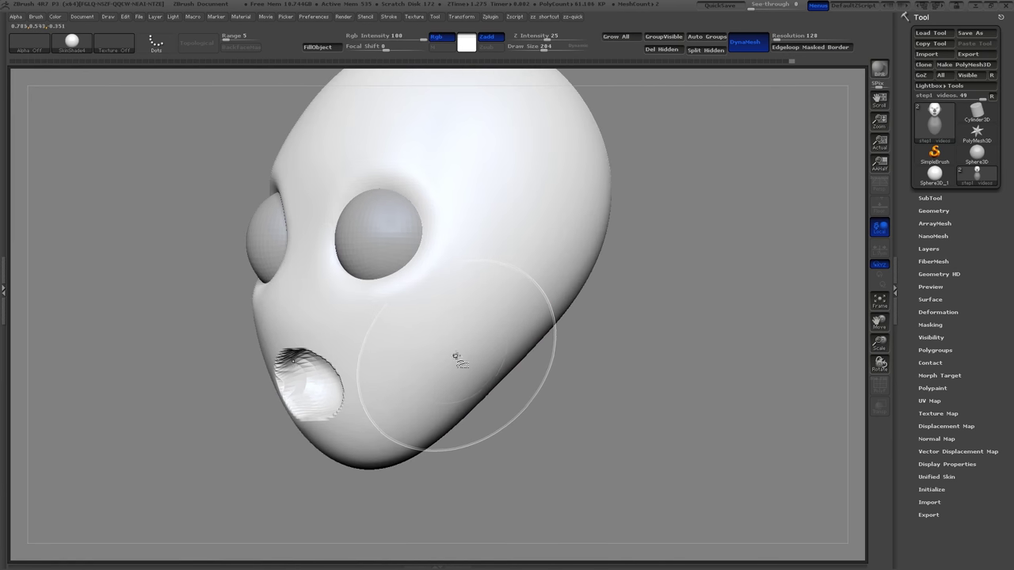
left_click(709, 51)
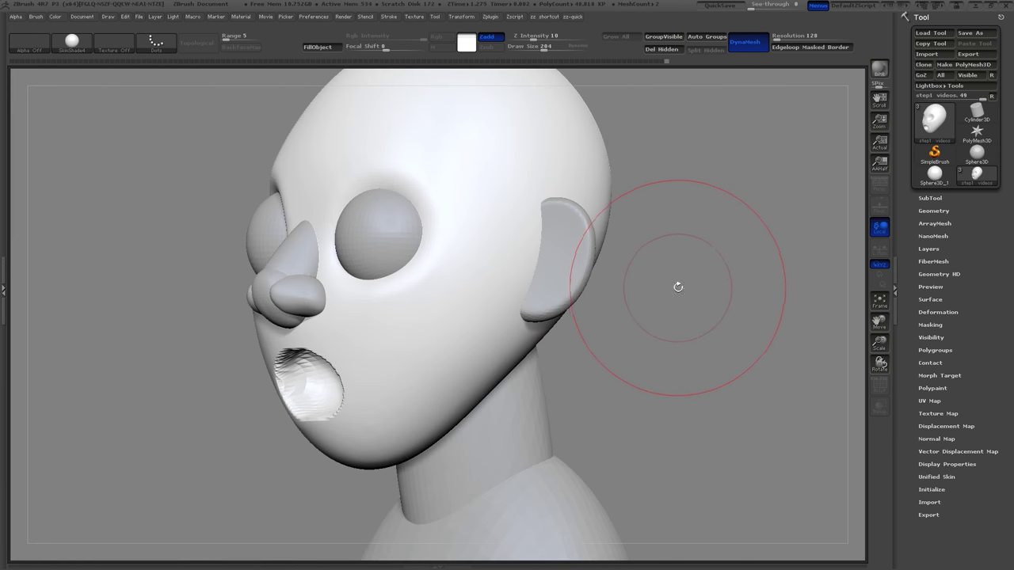
left_click(659, 324)
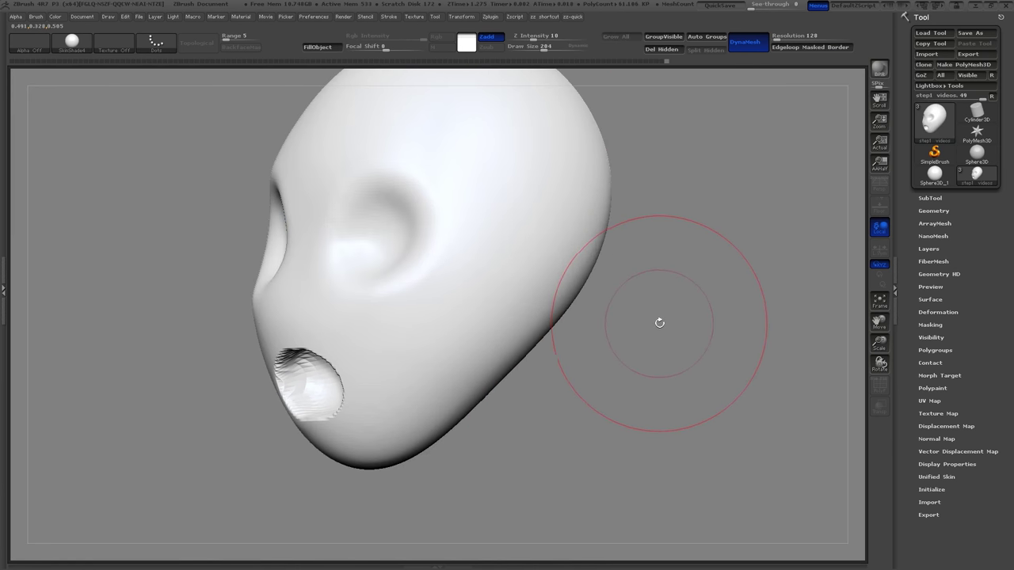
left_click(663, 322, "ctrl+shift")
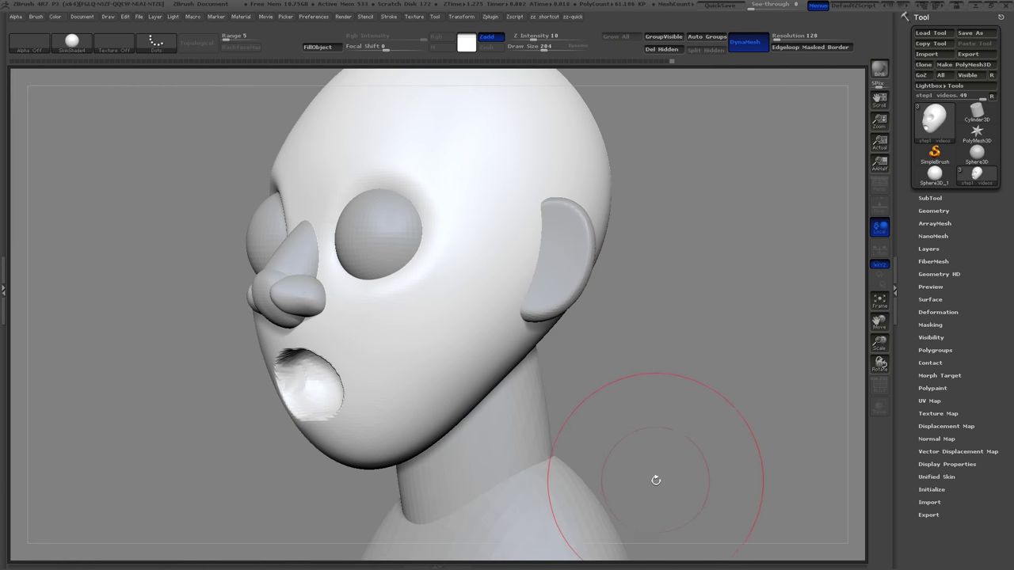
Smooth the mouth cavity at draw size 204 and lower its upper edge with the Move brush.
left_click_drag(329, 380, 292, 377, "shift")
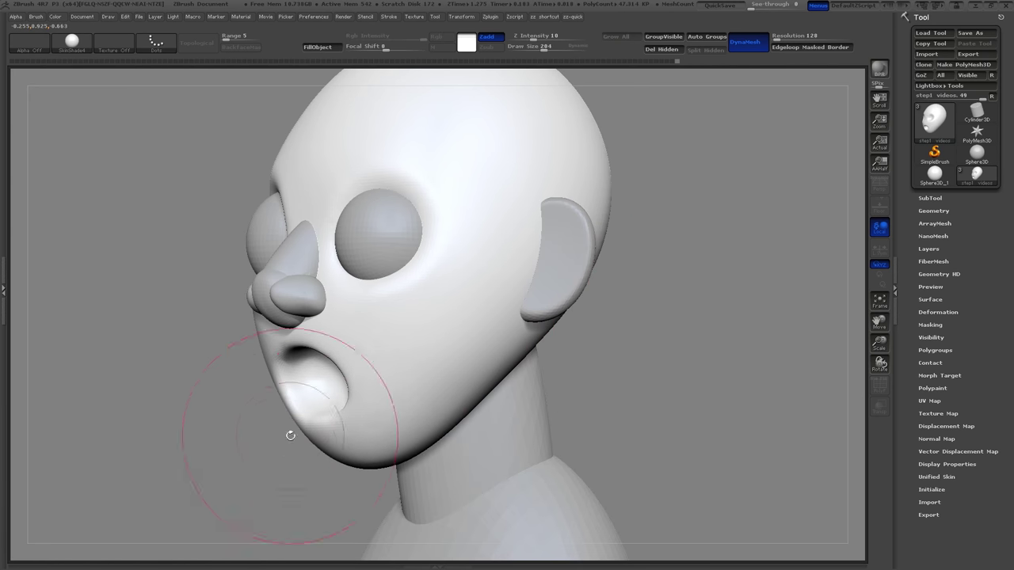
mouse_move(291, 436)
left_mouse_down()
mouse_move(457, 346)
mouse_move(520, 354)
left_mouse_up()
key("s")
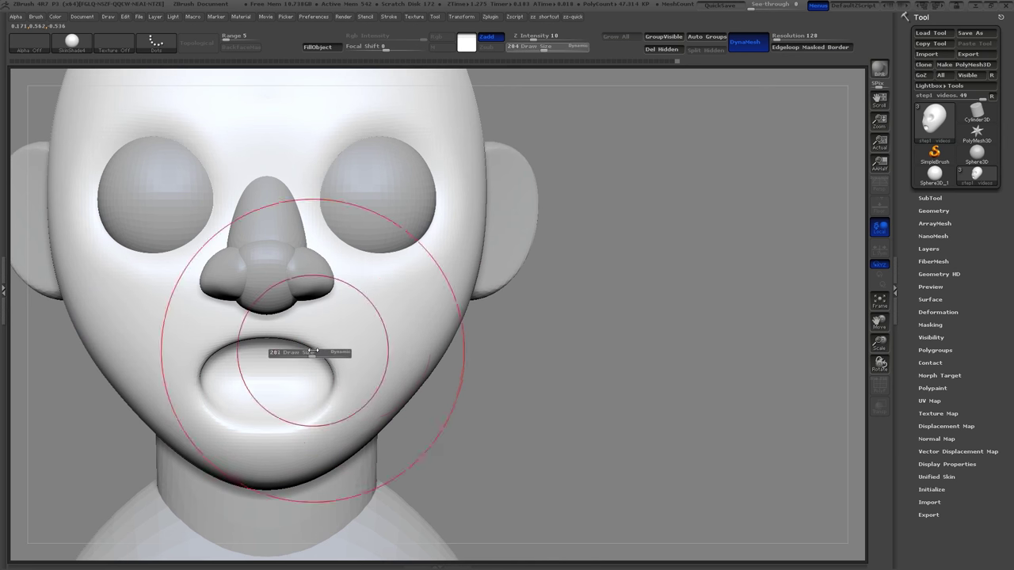
key("b")
key("m")
key("v")
left_click_drag(288, 332, 285, 348)
key("s")
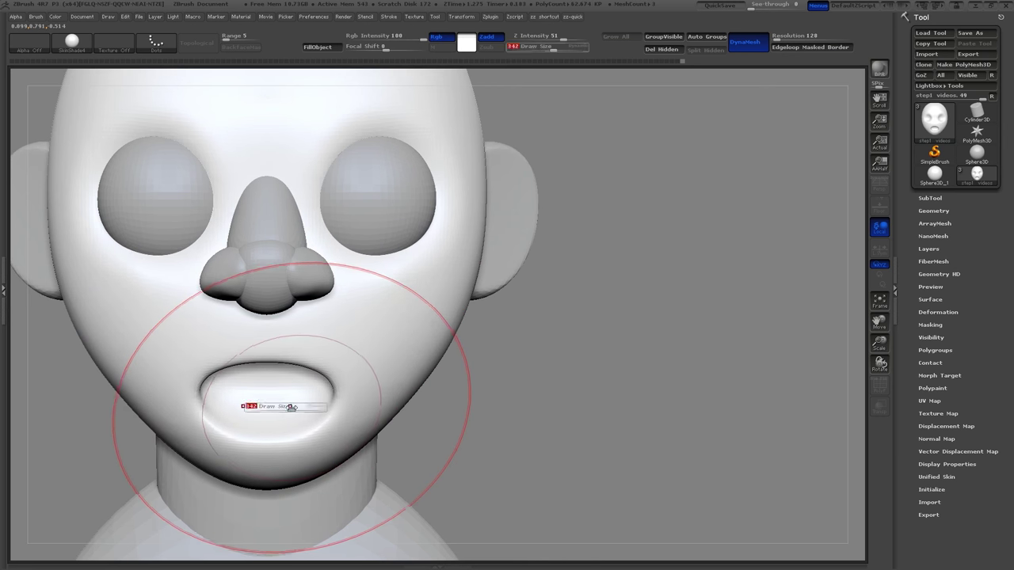
left_click_drag(292, 408, 288, 421)
Reshape the chin and jawline from below and from the side with the Move brush at draw size 272.
left_click_drag(511, 389, 551, 262)
left_click_drag(503, 342, 637, 208, "alt")
left_click_drag(412, 415, 440, 352)
mouse_move(438, 363)
right_mouse_down()
mouse_move(695, 328)
mouse_move(684, 314)
mouse_move(627, 321)
right_mouse_up()
mouse_move(369, 433)
left_mouse_down("alt")
mouse_move(375, 467)
mouse_move(374, 456)
left_mouse_up("alt")
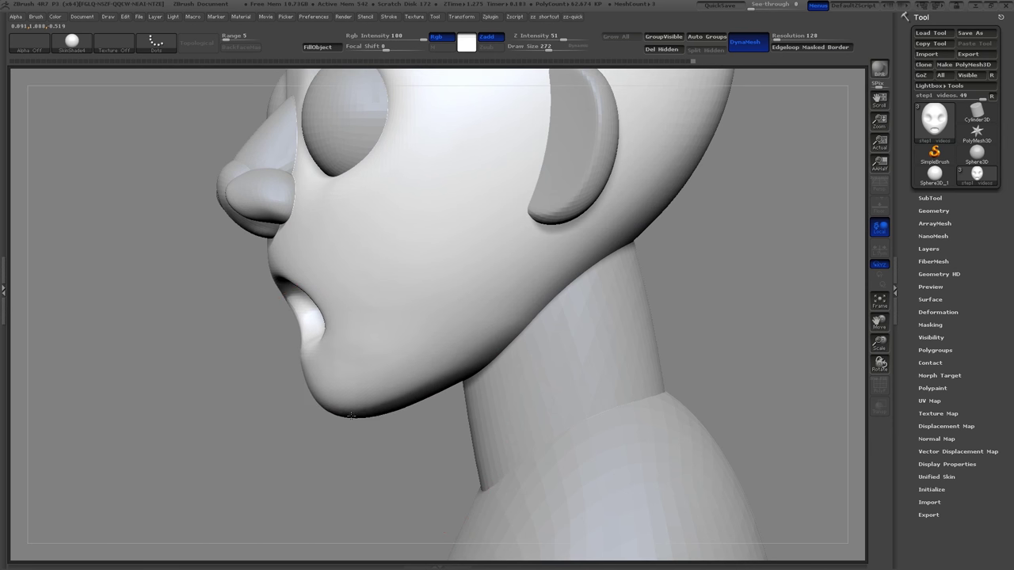
left_click_drag(358, 413, 359, 416)
left_click_drag(519, 339, 516, 330)
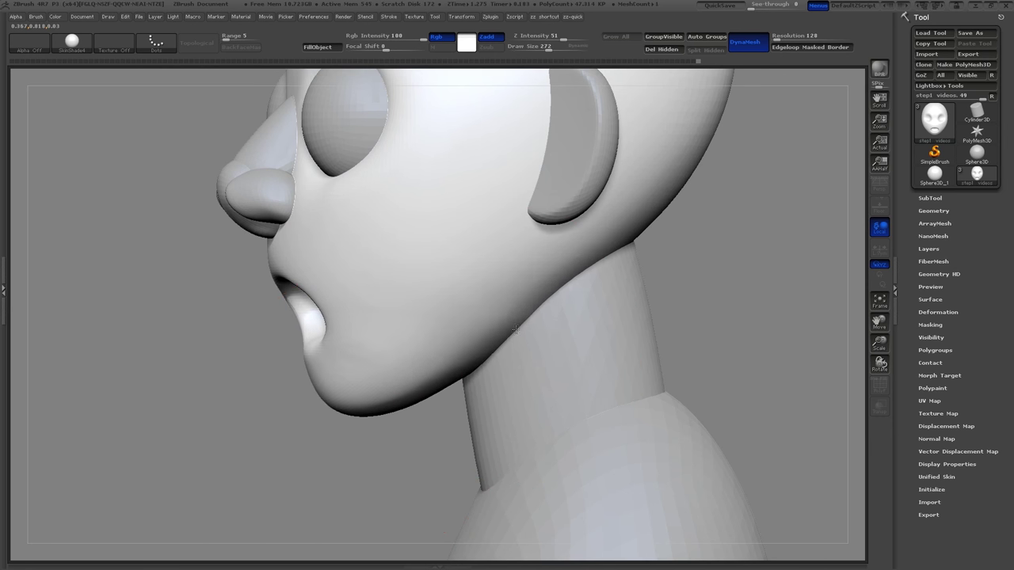
mouse_move(721, 273)
right_mouse_down()
mouse_move(820, 293)
mouse_move(781, 292)
mouse_move(721, 311)
mouse_move(715, 285)
mouse_move(684, 292)
mouse_move(684, 329)
right_mouse_up()
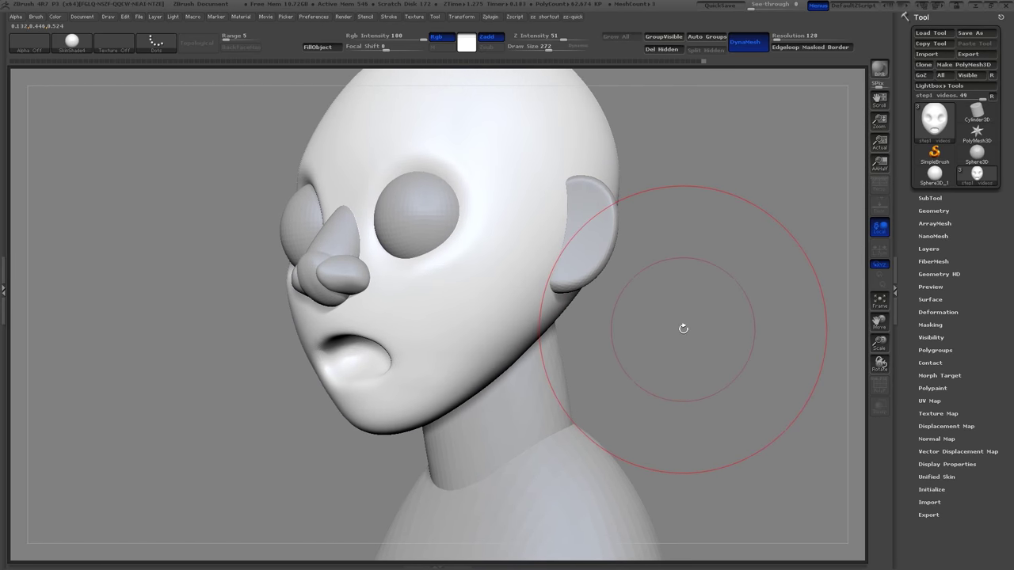
Set the Move brush's draw size to 156 and display the polyframe on the skull.
key("s")
left_click_drag(684, 329, 666, 328)
right_click_drag(690, 265, 835, 336)
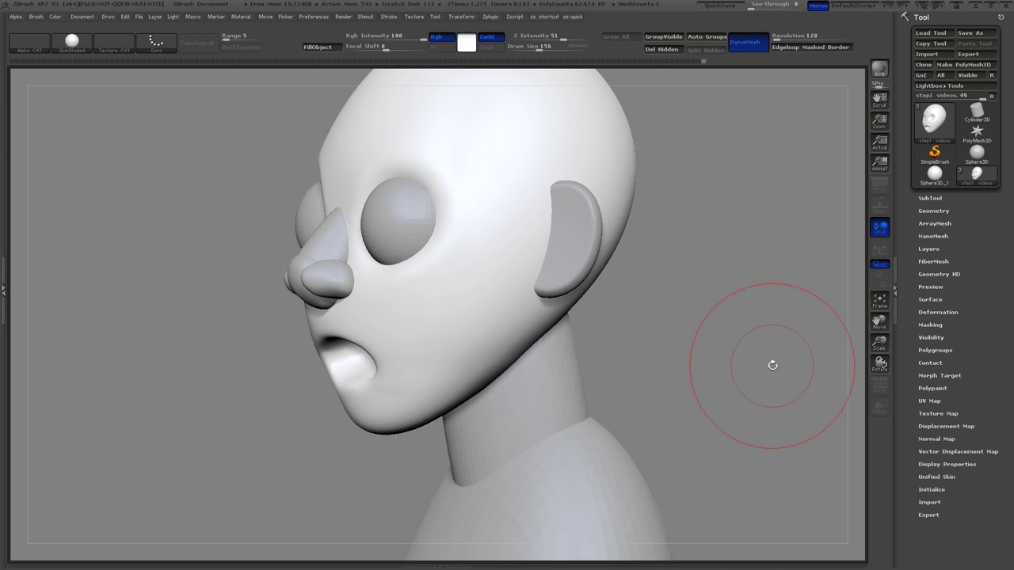
left_click(878, 388)
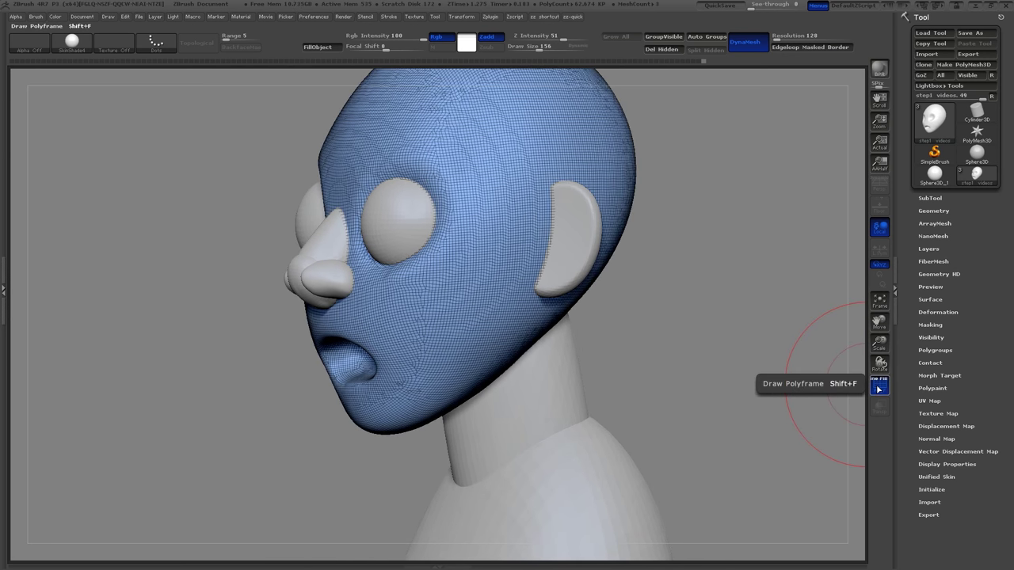
left_click(746, 352)
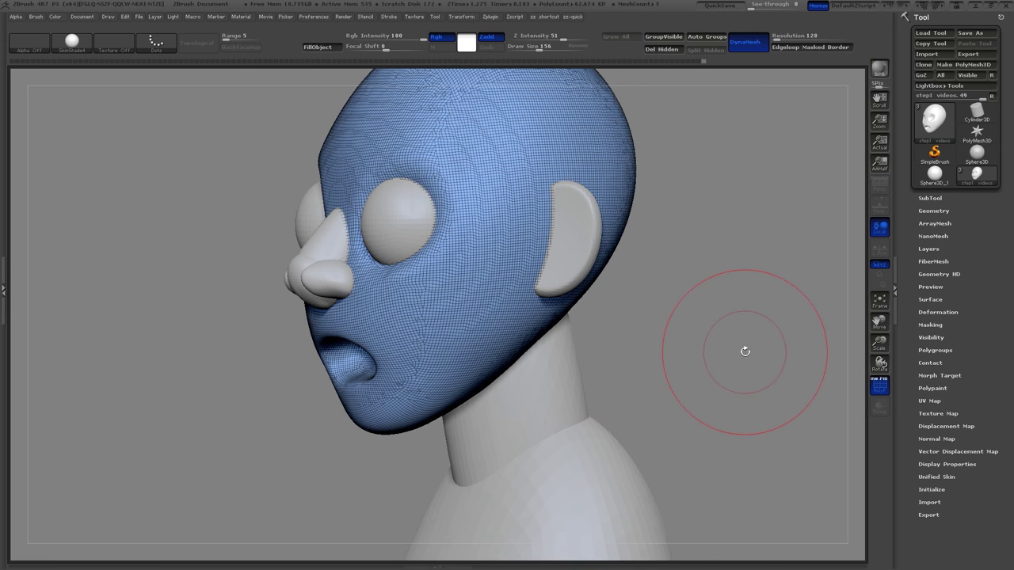